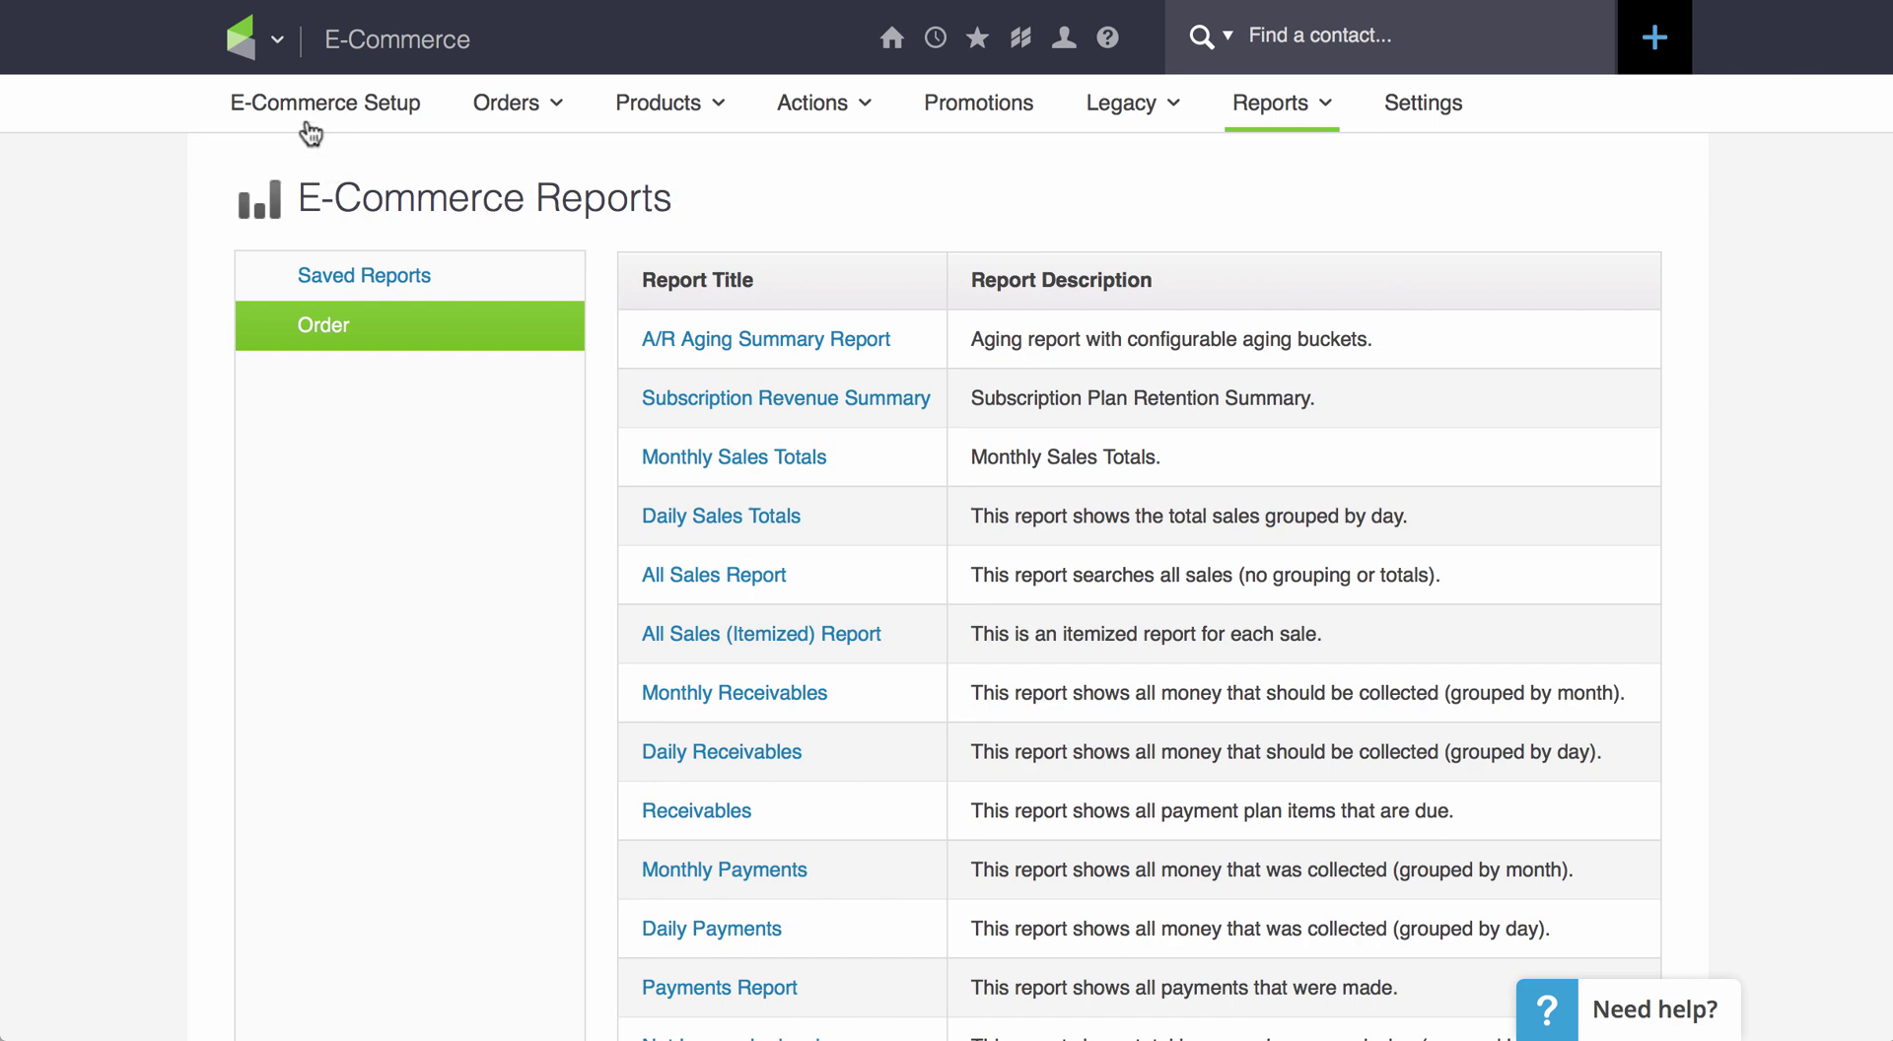
pyautogui.click(277, 41)
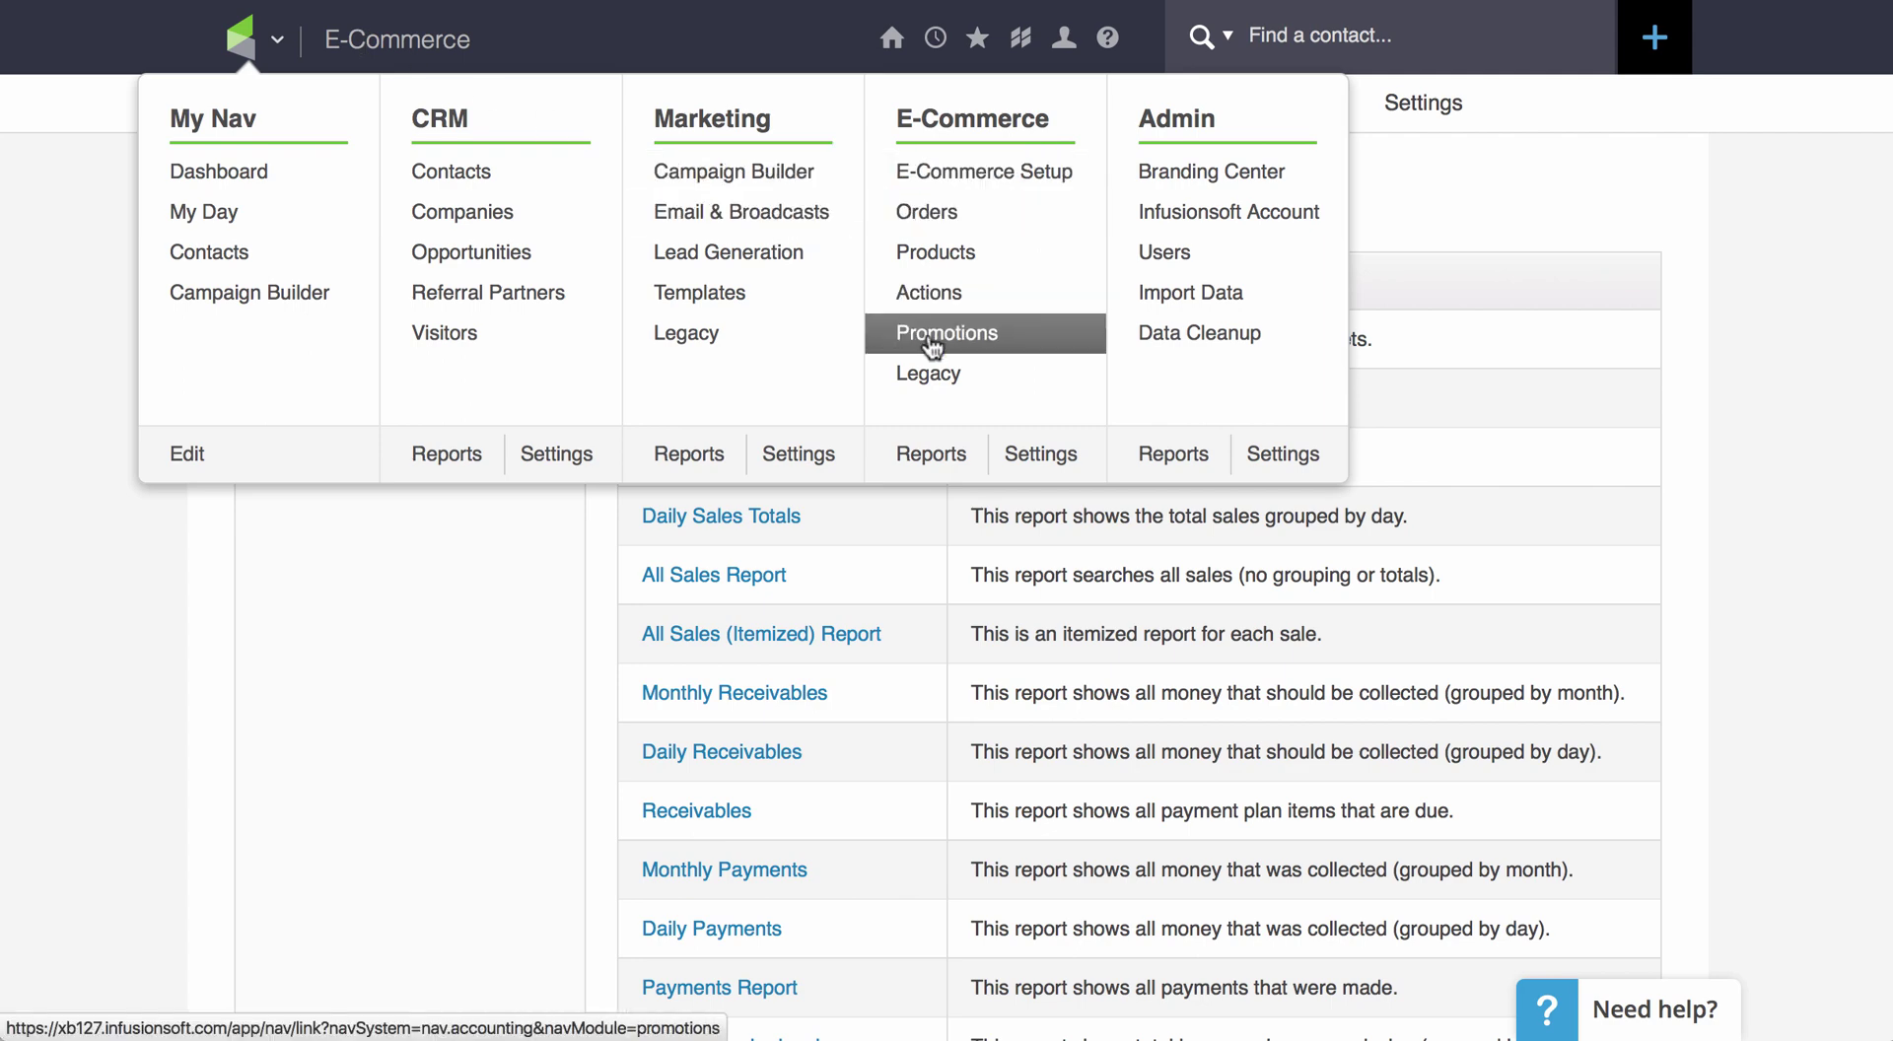
pyautogui.click(947, 456)
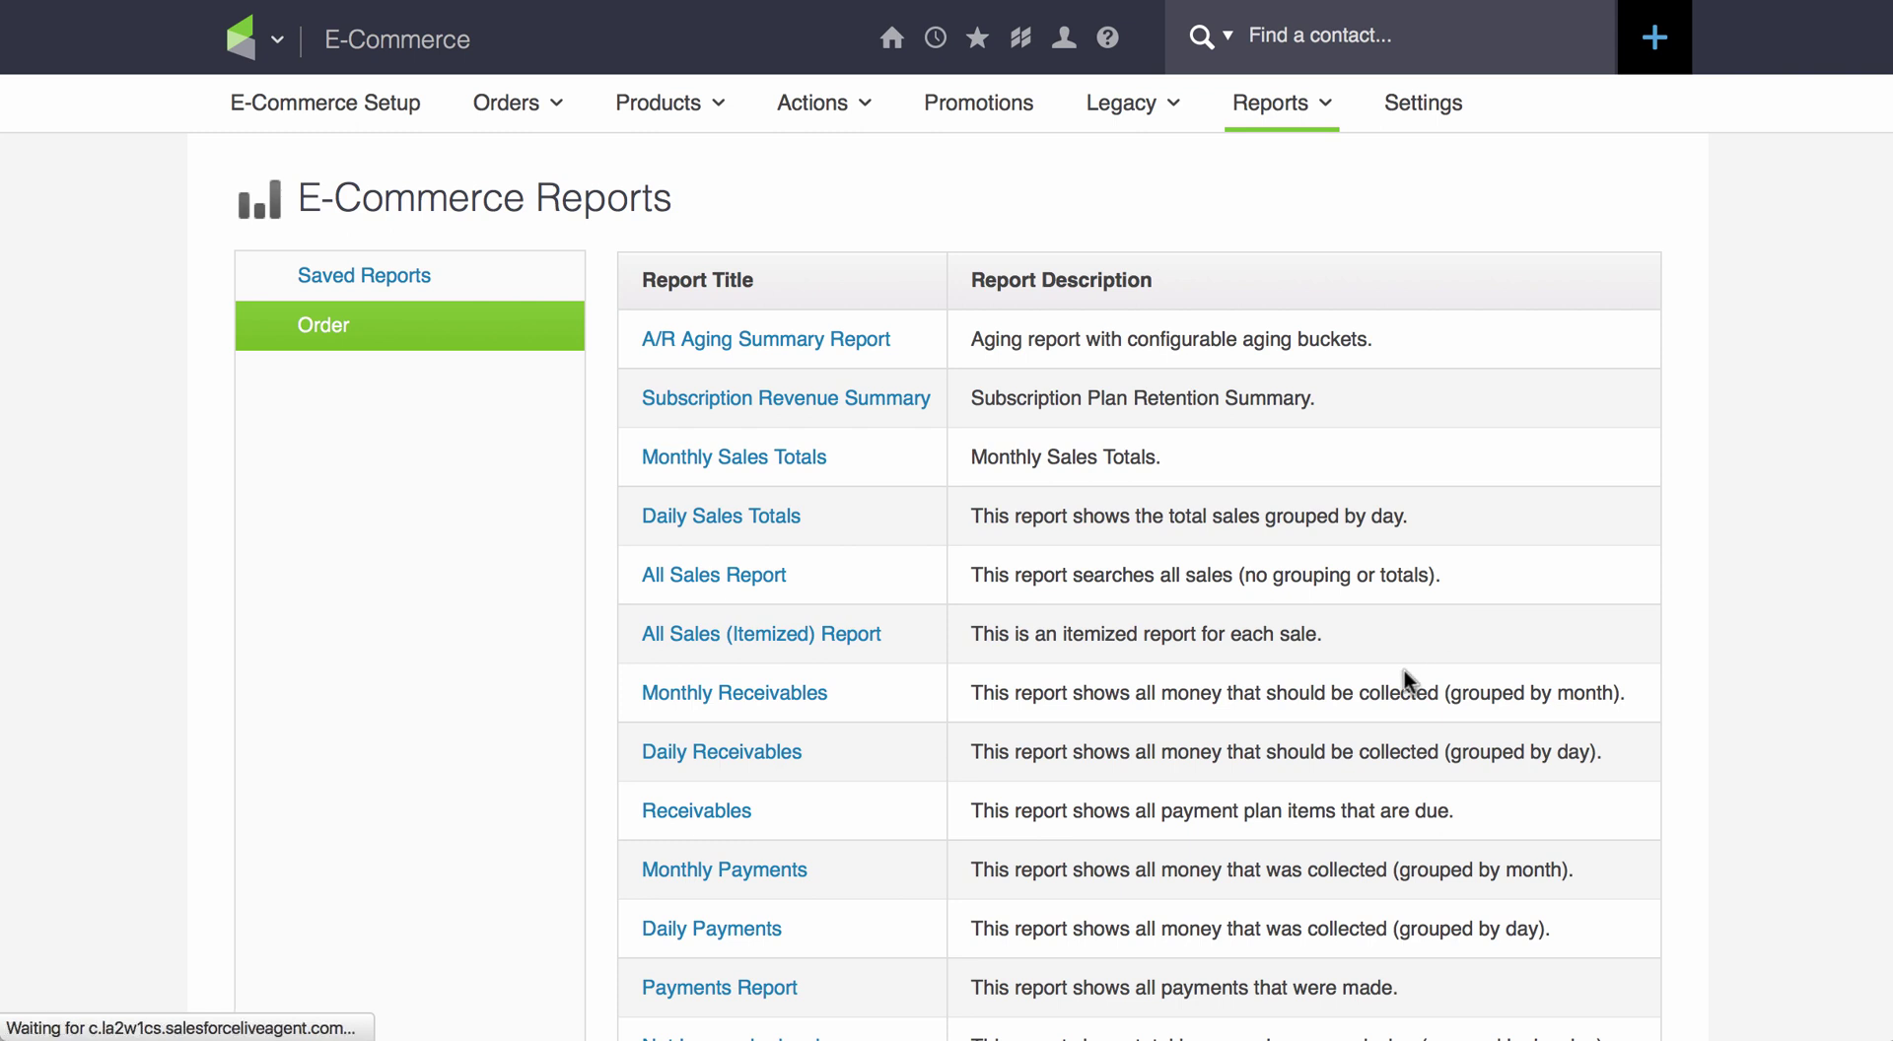
# - Scroll down the E-Commerce Reports list to the Cash Forecast and Failed Invoice reports
pyautogui.scroll(-3, 1408, 680)
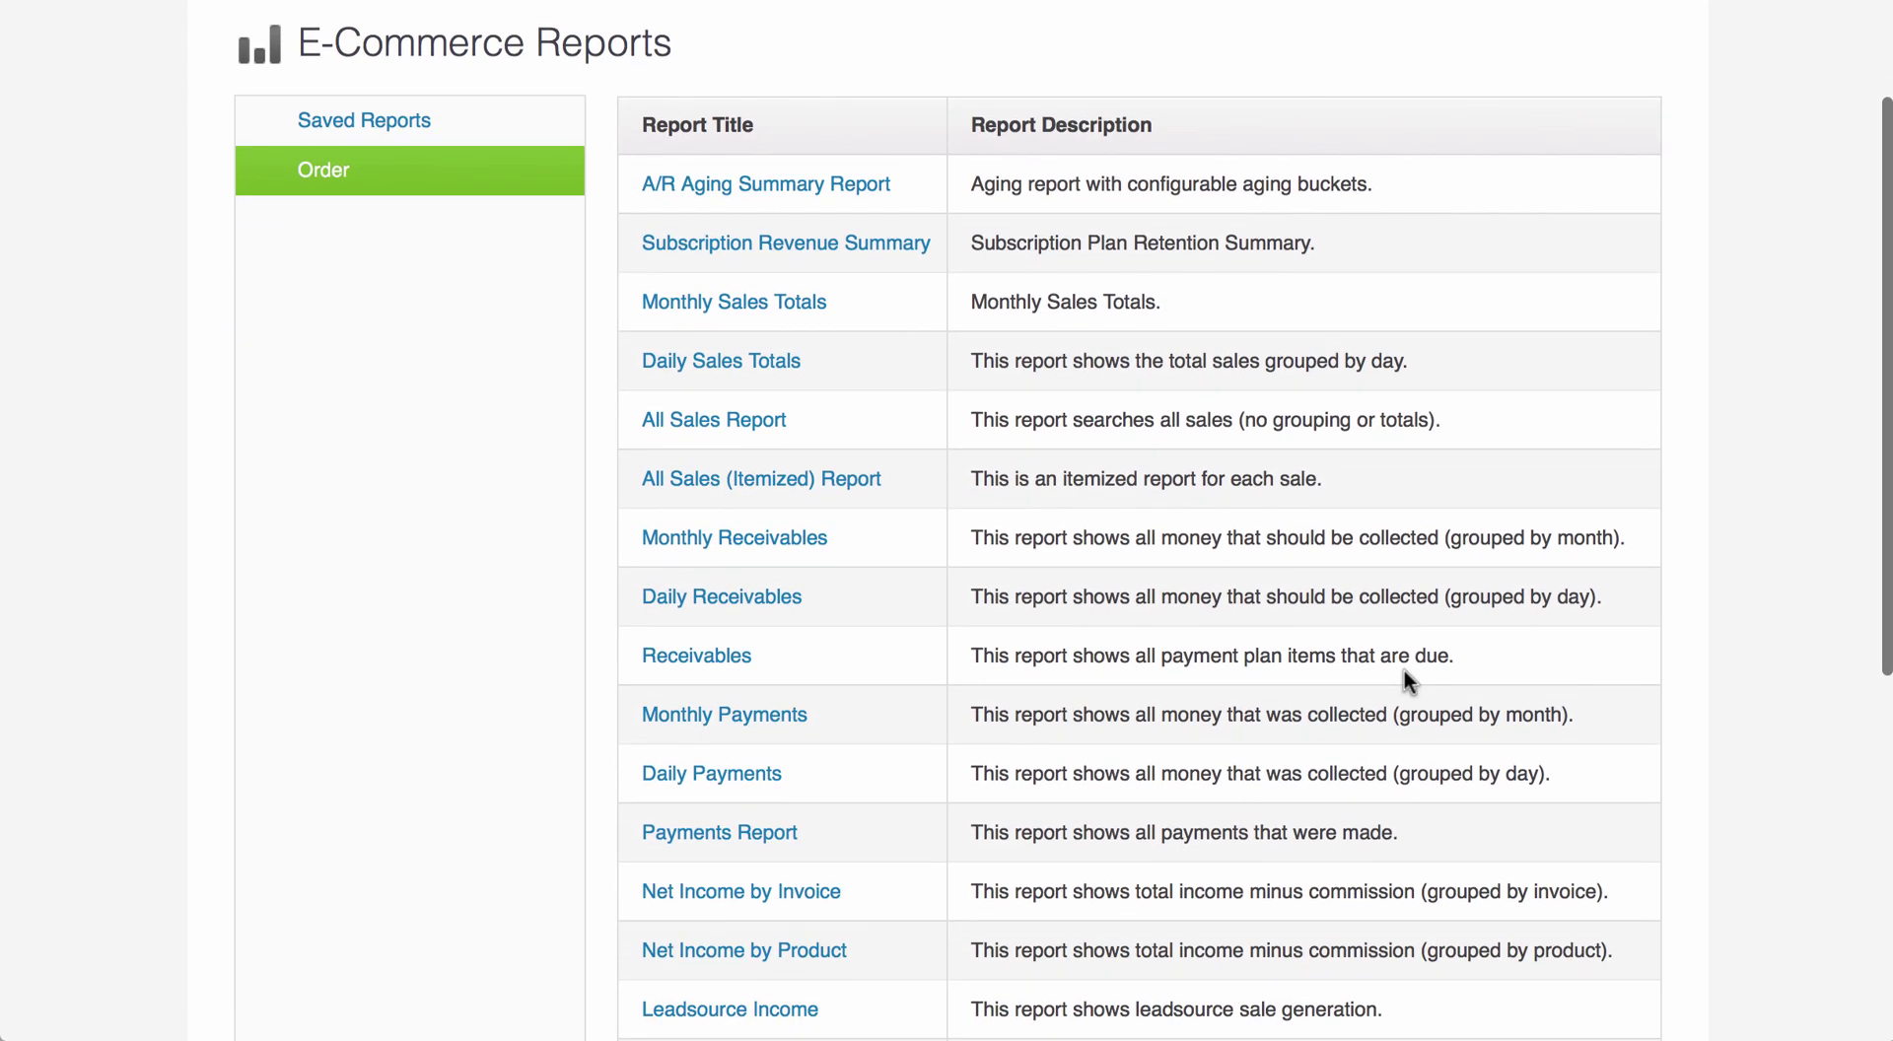
pyautogui.scroll(-1, 1408, 681)
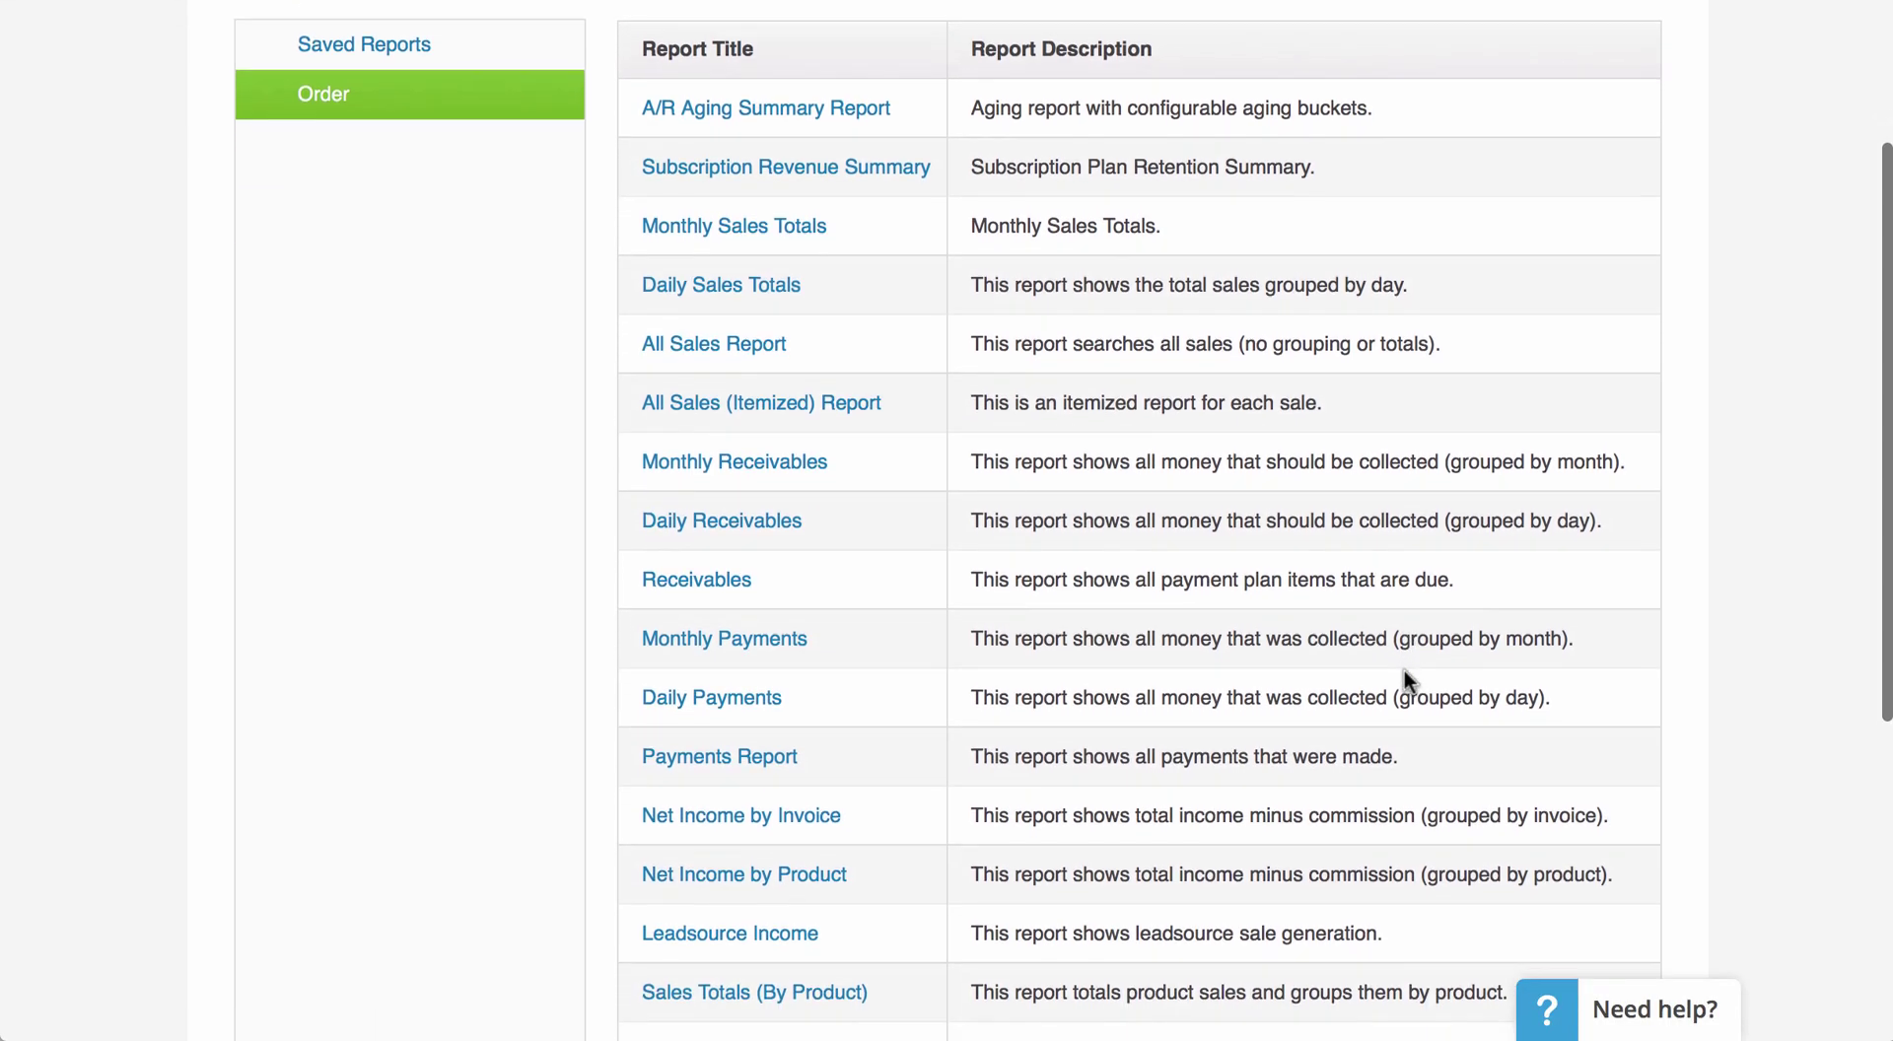
pyautogui.scroll(-1, 1408, 681)
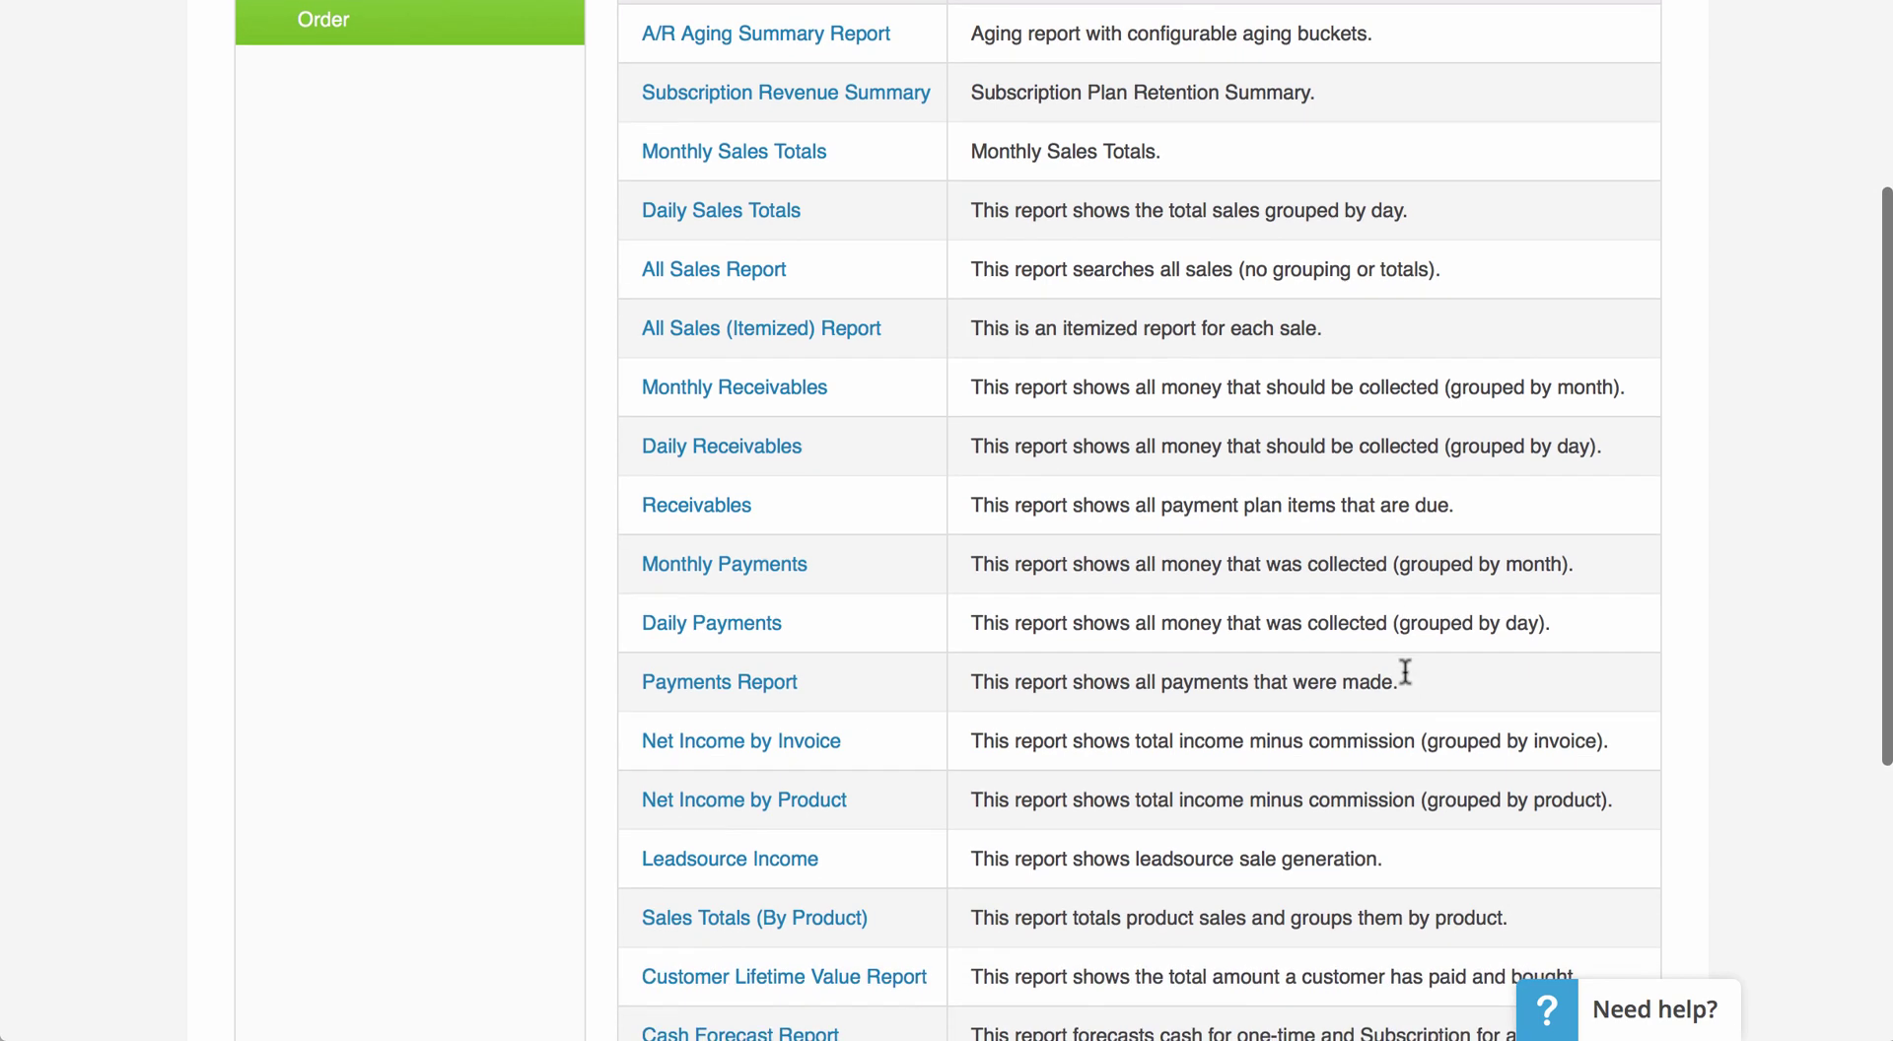
pyautogui.scroll(-1, 1405, 673)
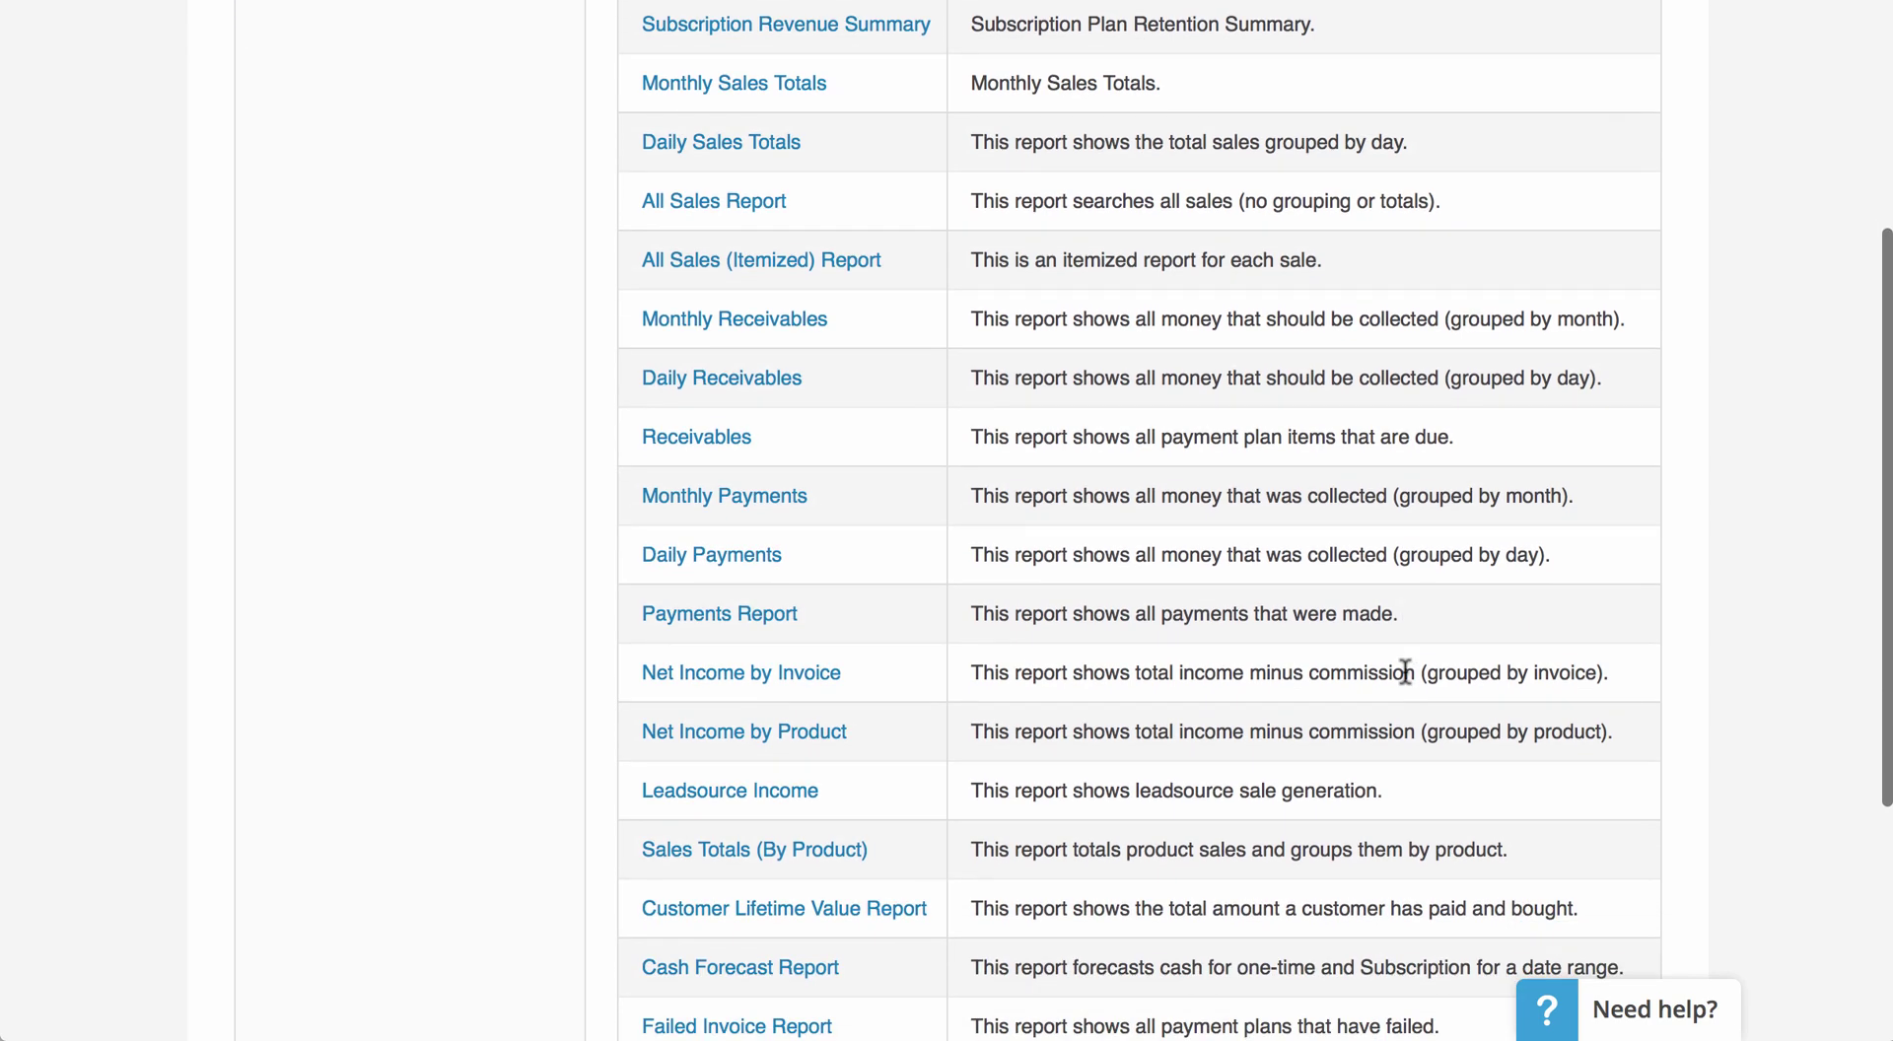
pyautogui.scroll(-2, 1405, 672)
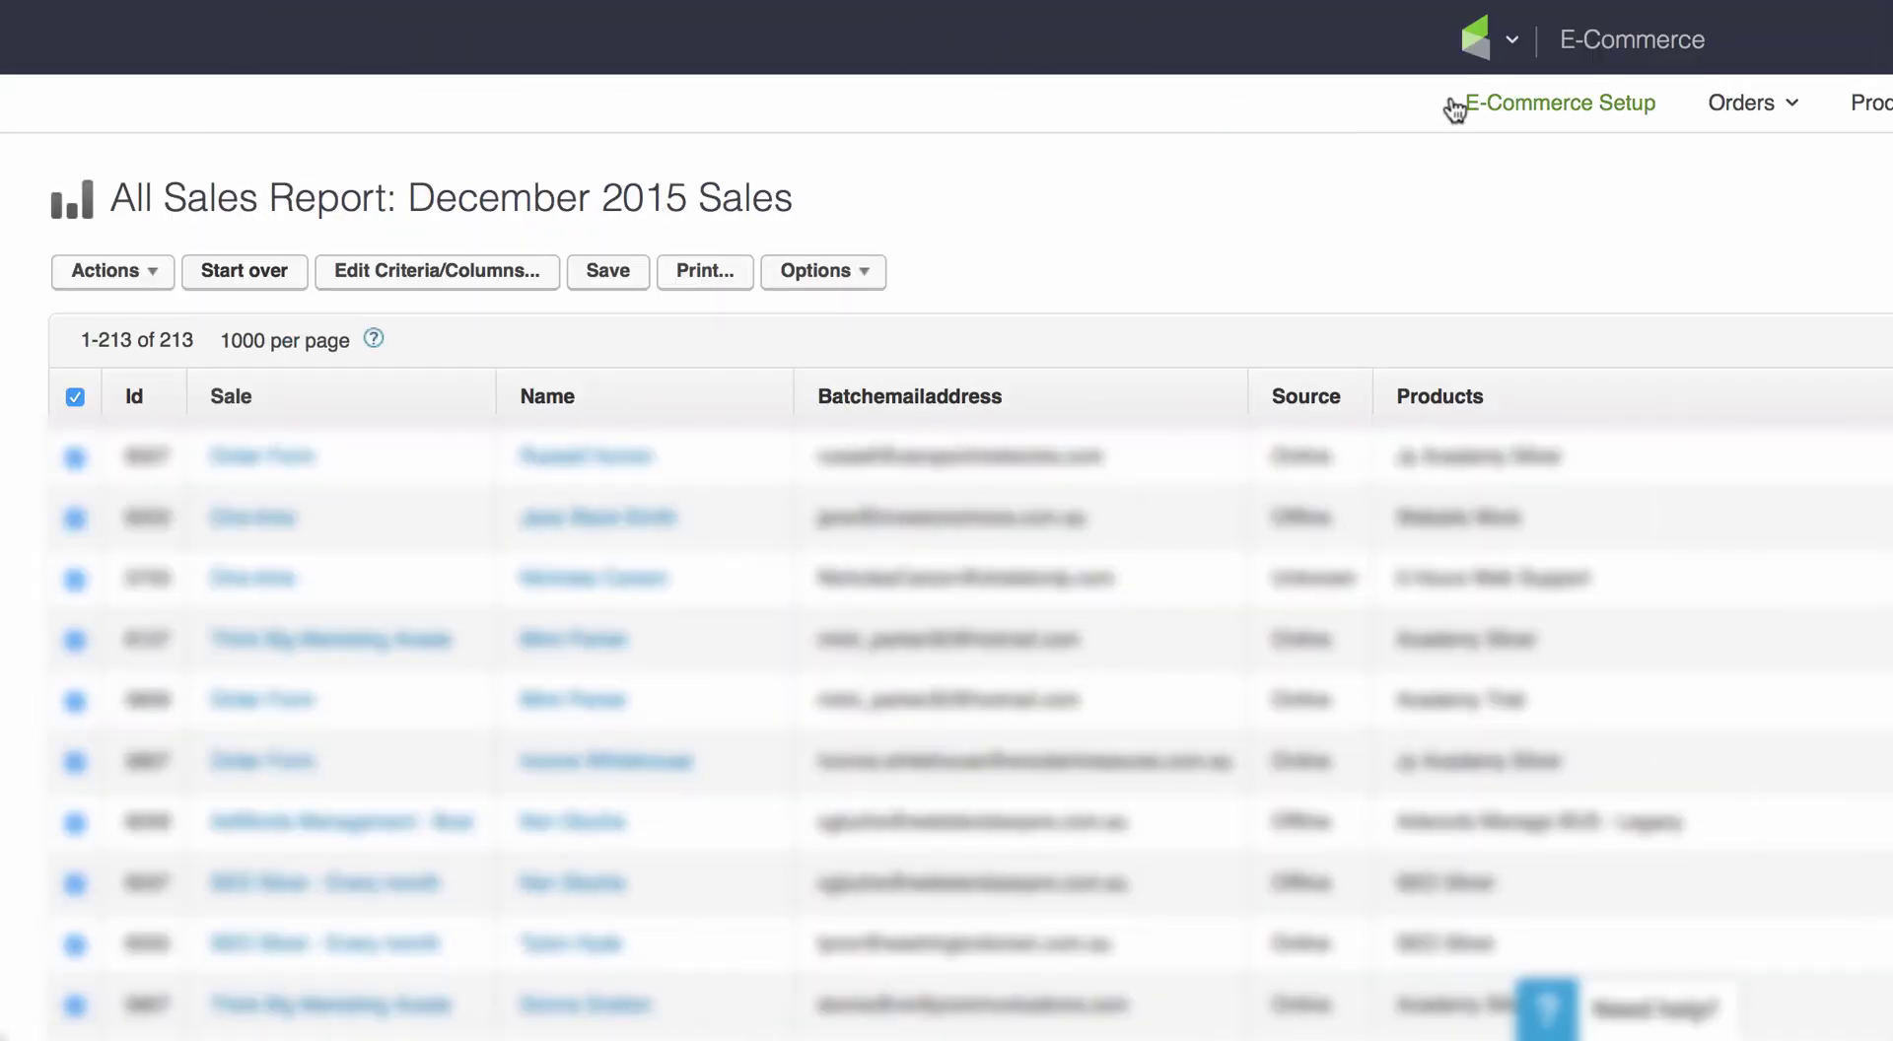
# - Go back to the dashboard through My Nav and bring up the Add Widgets list
pyautogui.moveTo(1470, 50)
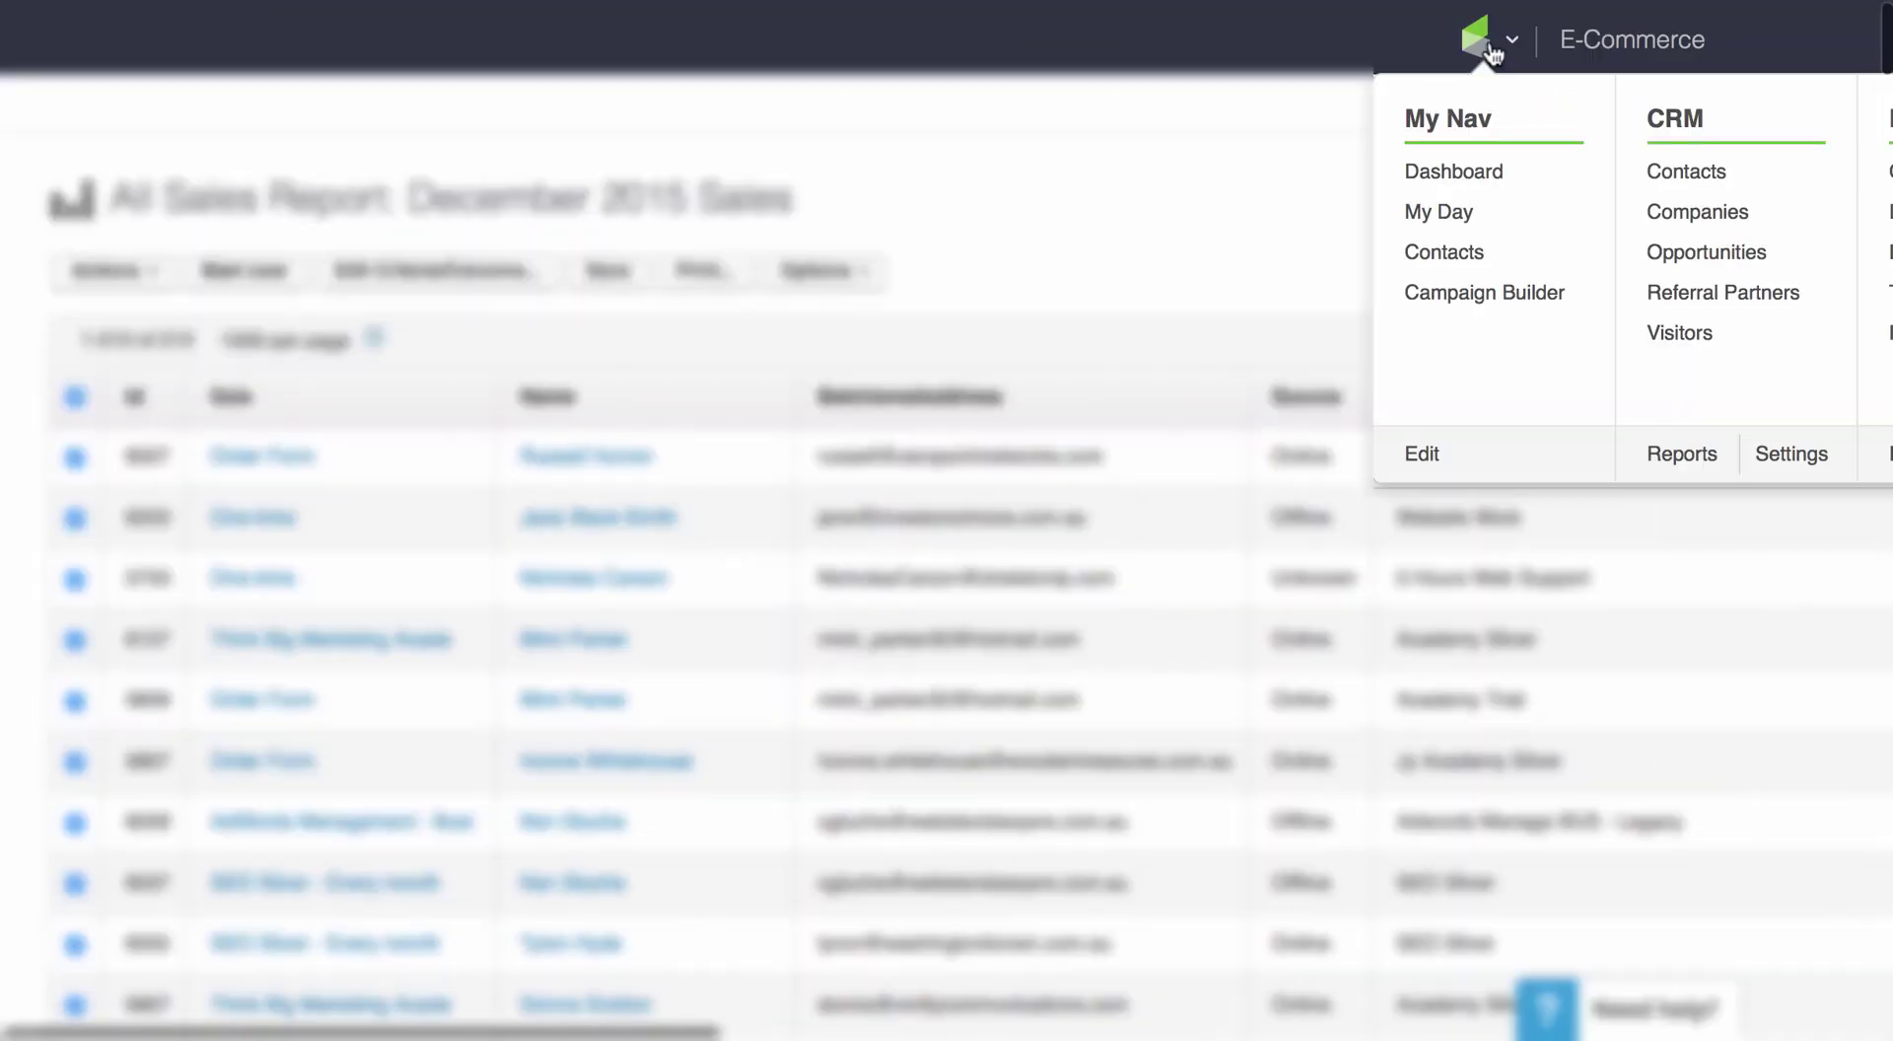
pyautogui.click(1462, 177)
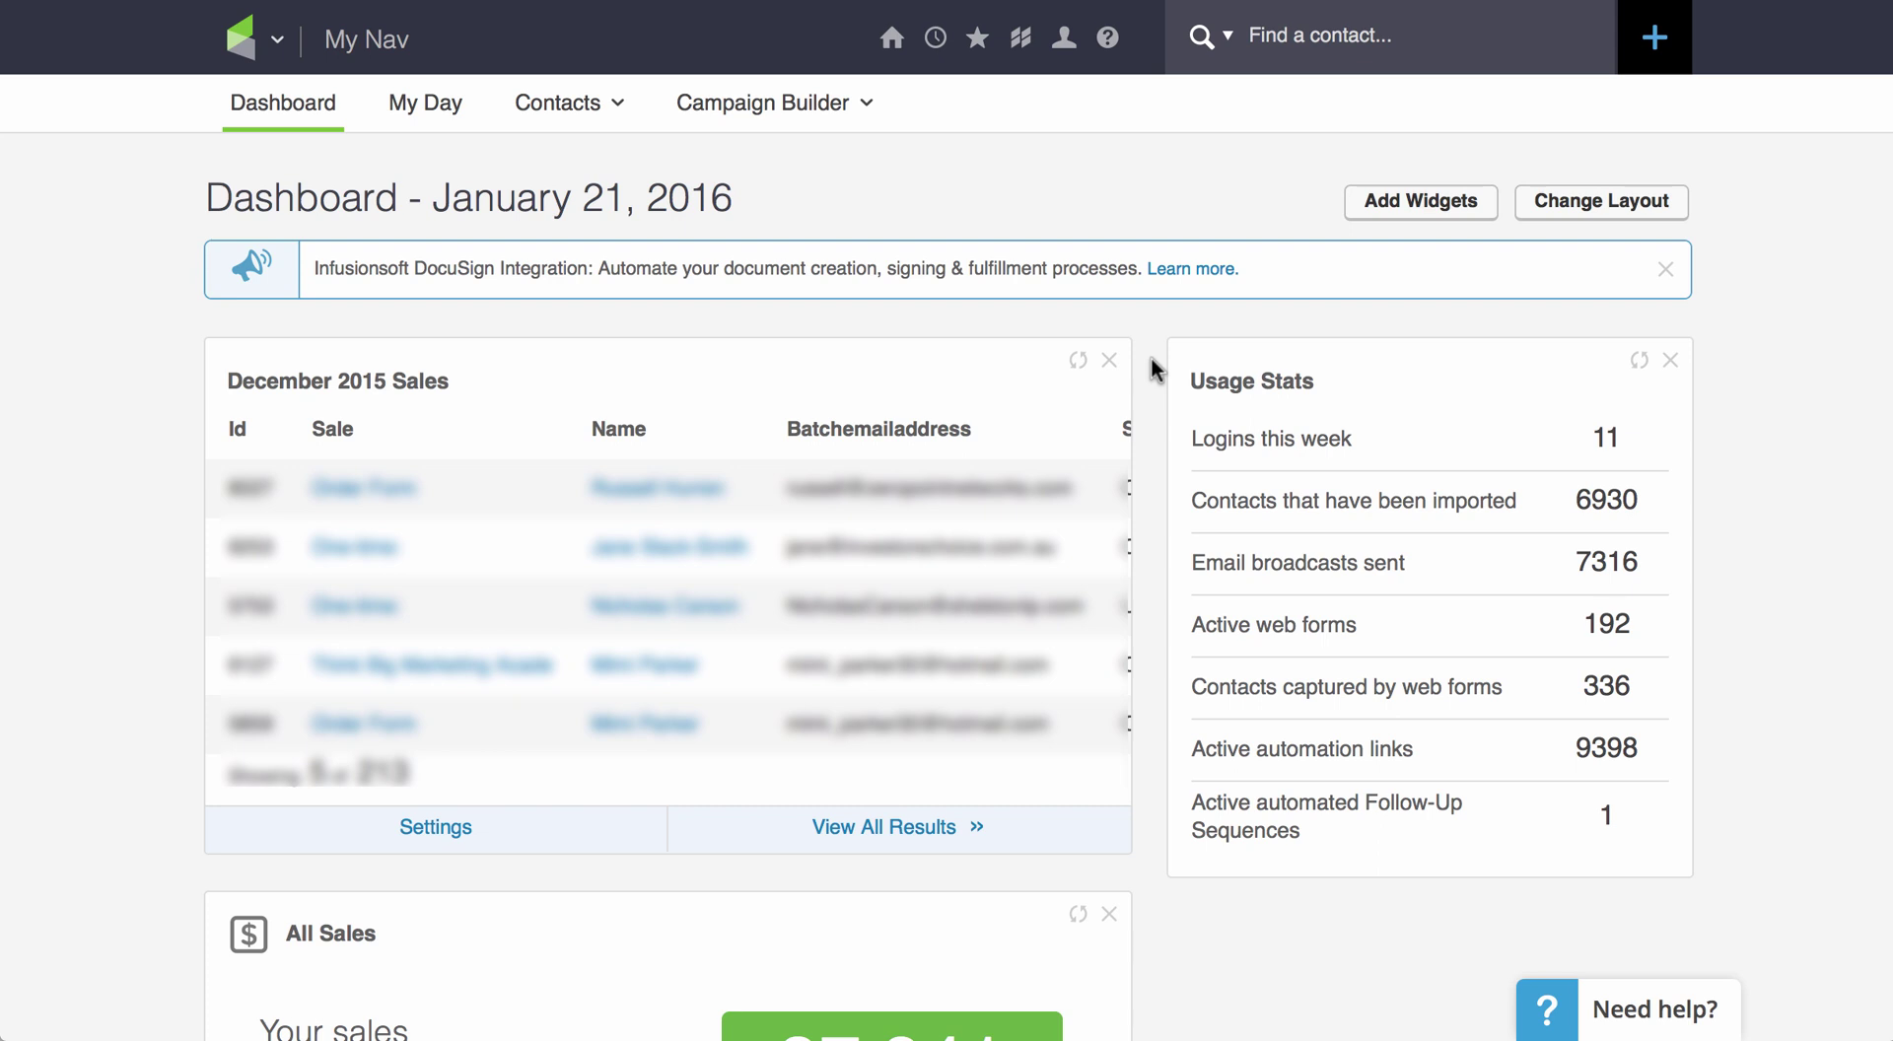
pyautogui.click(1400, 200)
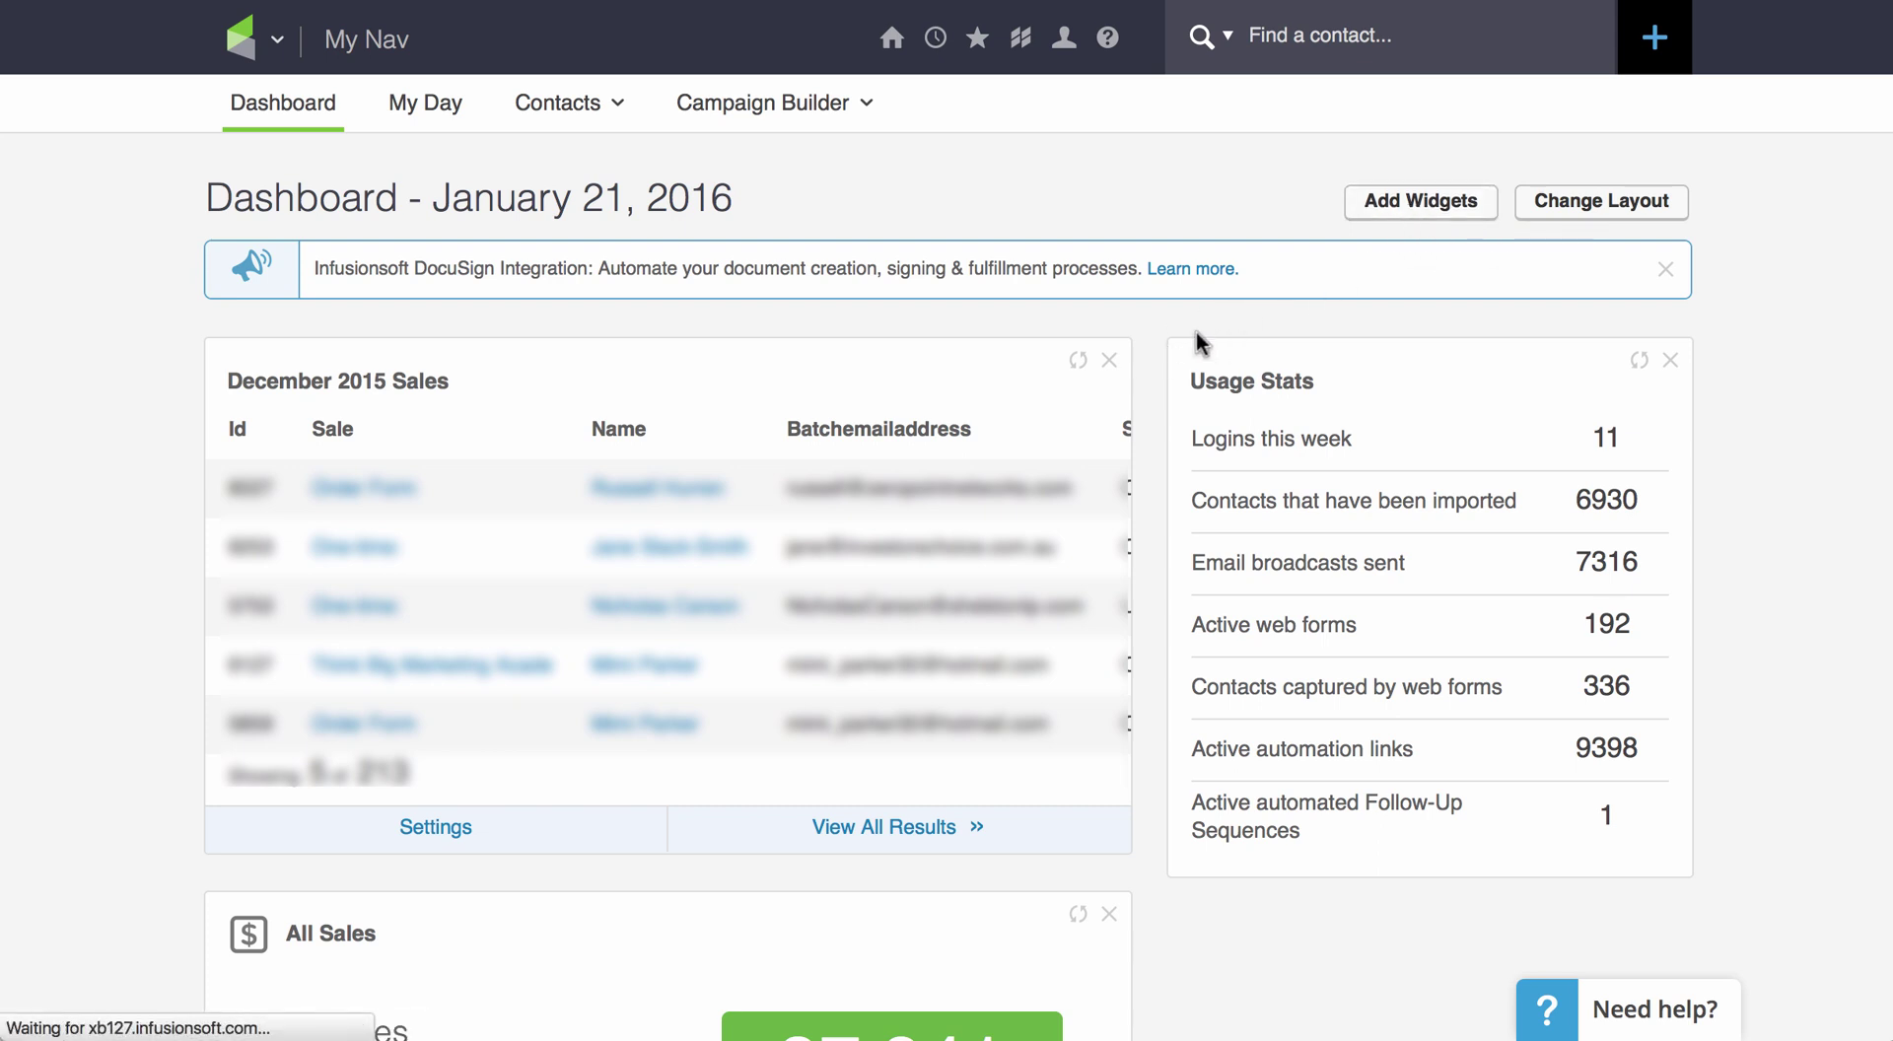
# - Scroll to Custom Statistics in the widget list and add it to the dashboard
pyautogui.scroll(-2, 1178, 552)
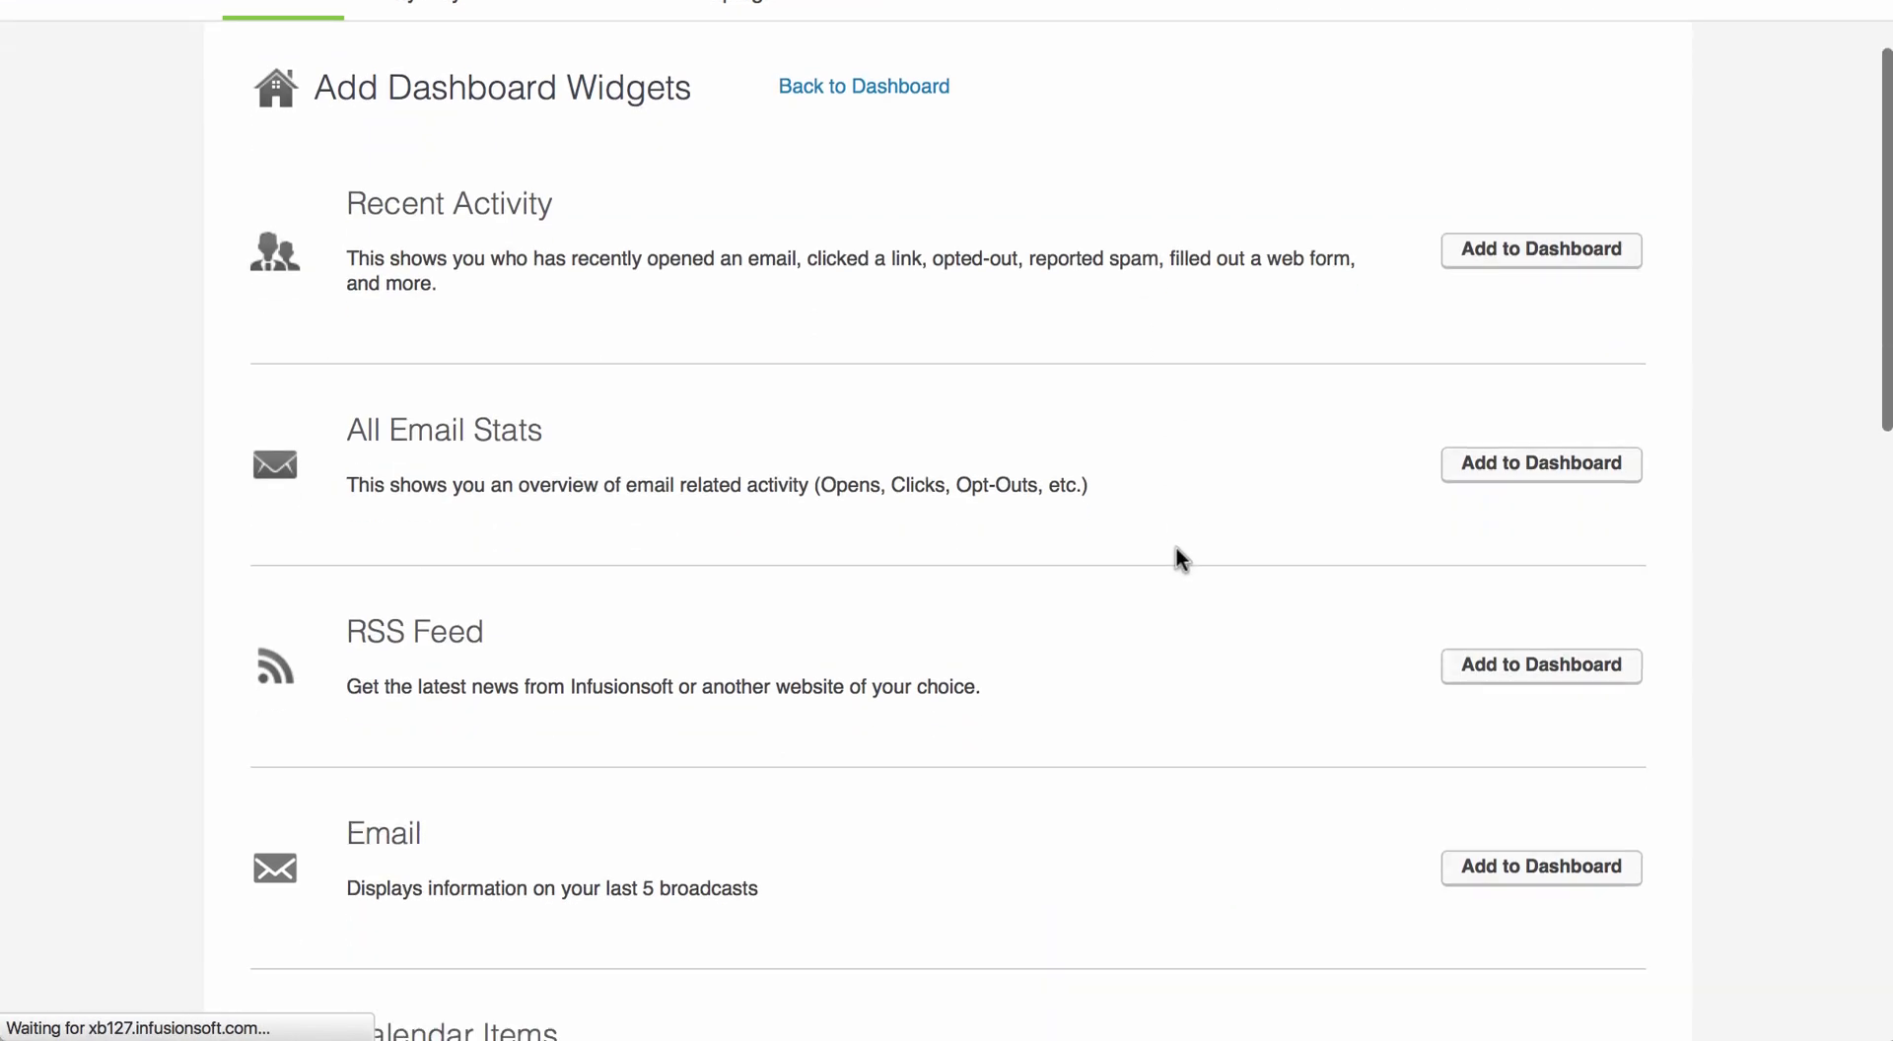
pyautogui.scroll(-10, 1181, 559)
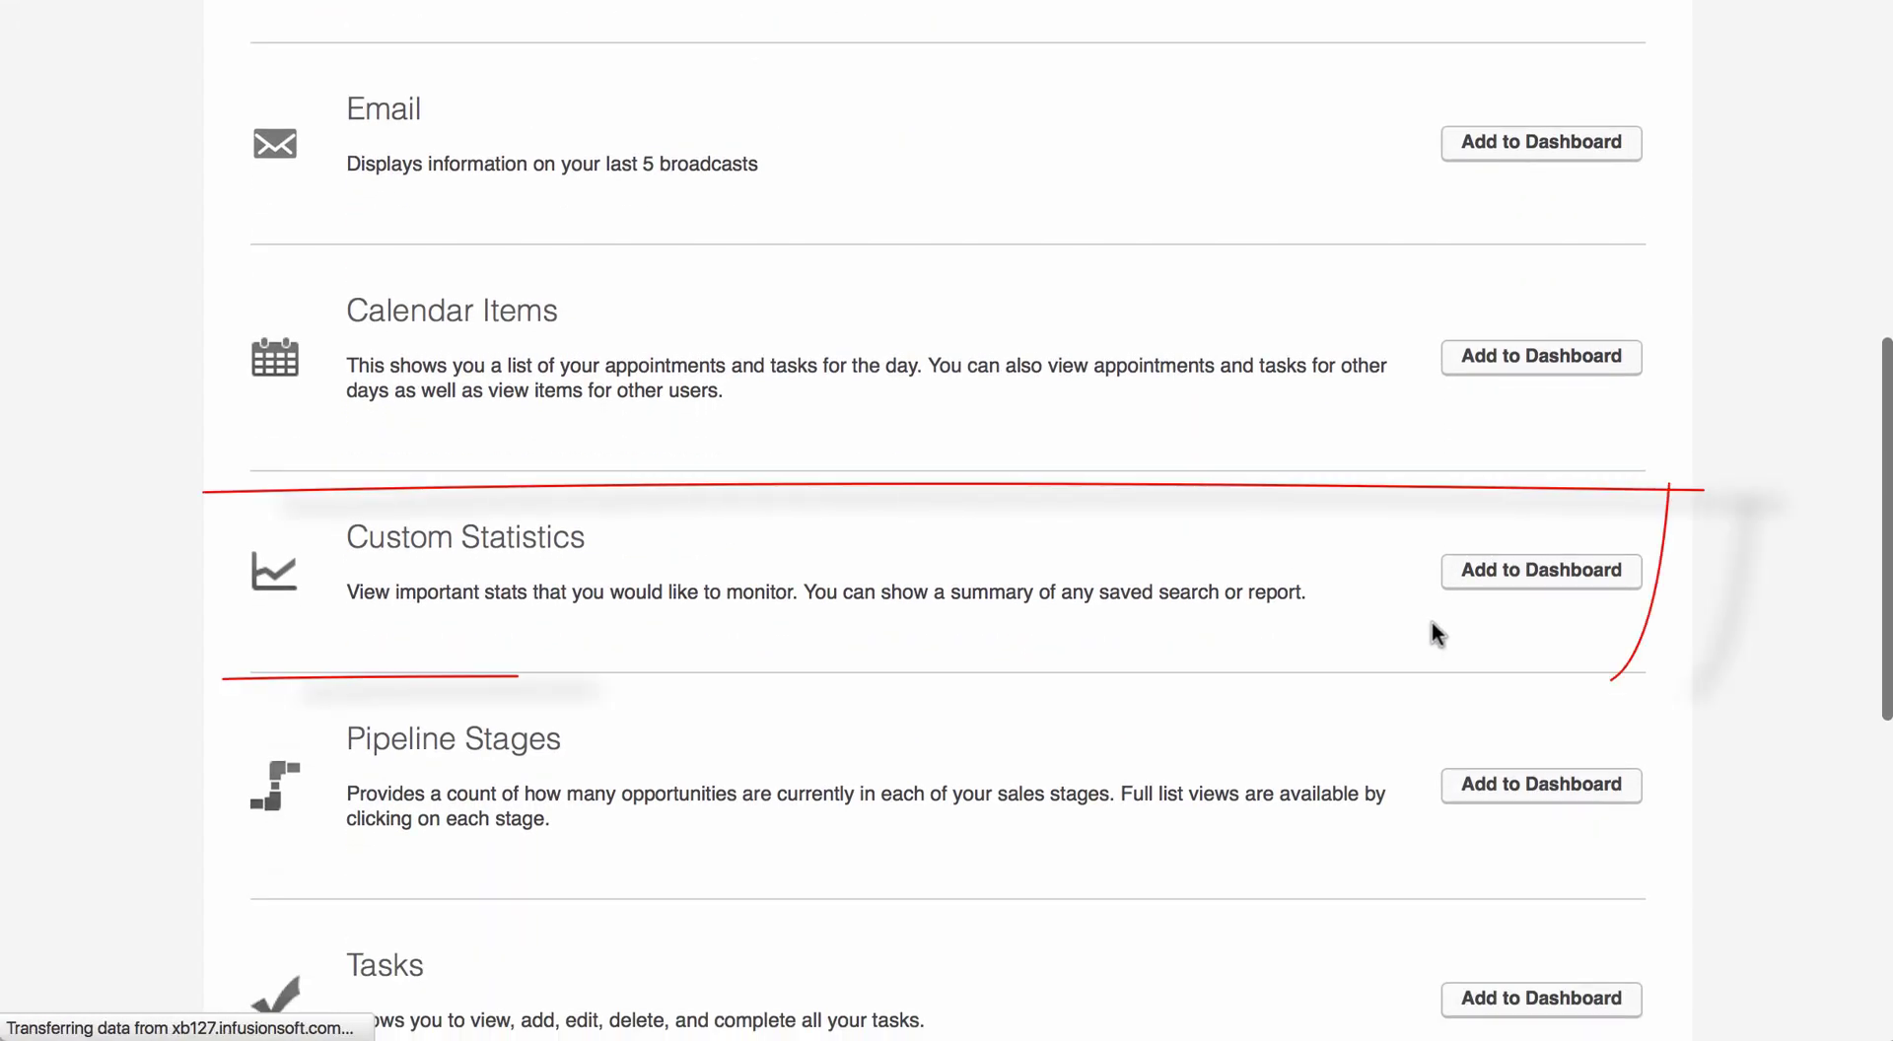
pyautogui.click(1492, 582)
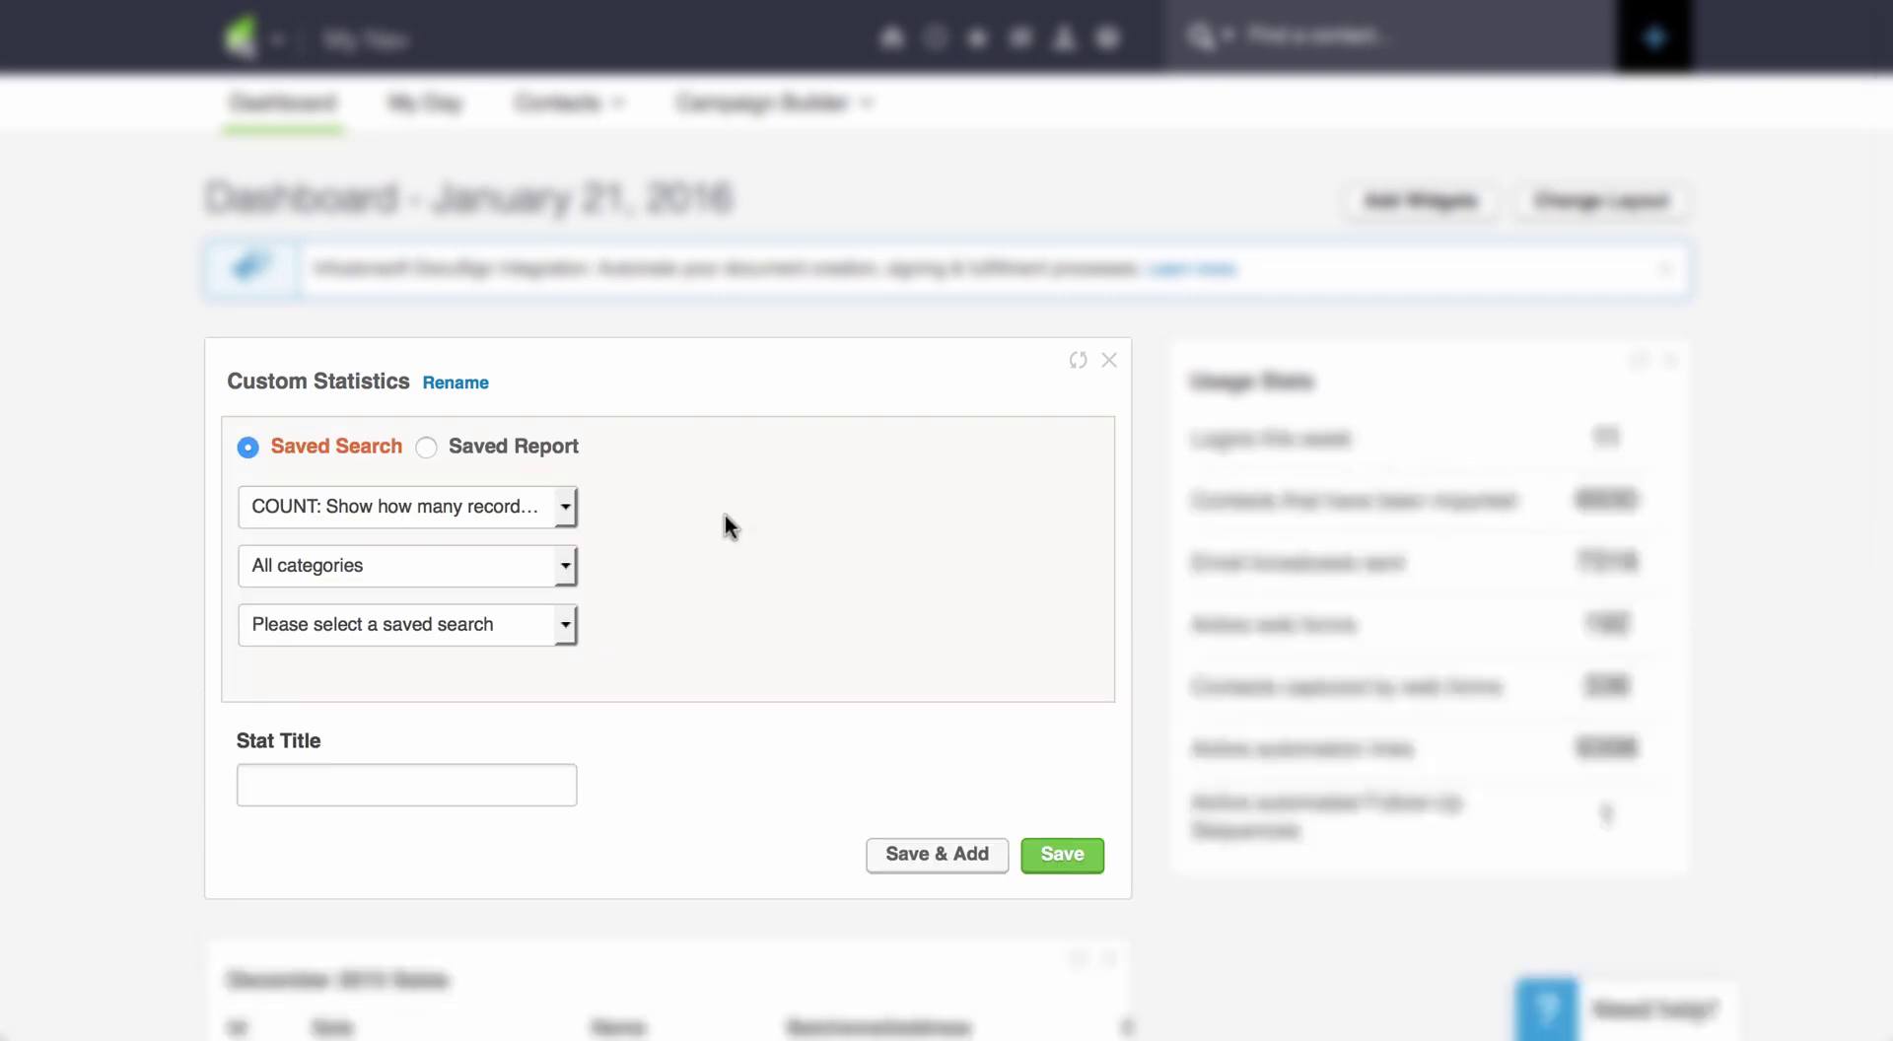
# - Configure the stat as Saved Report, COUNT, category Order, report December 2015 Sales
pyautogui.click(513, 449)
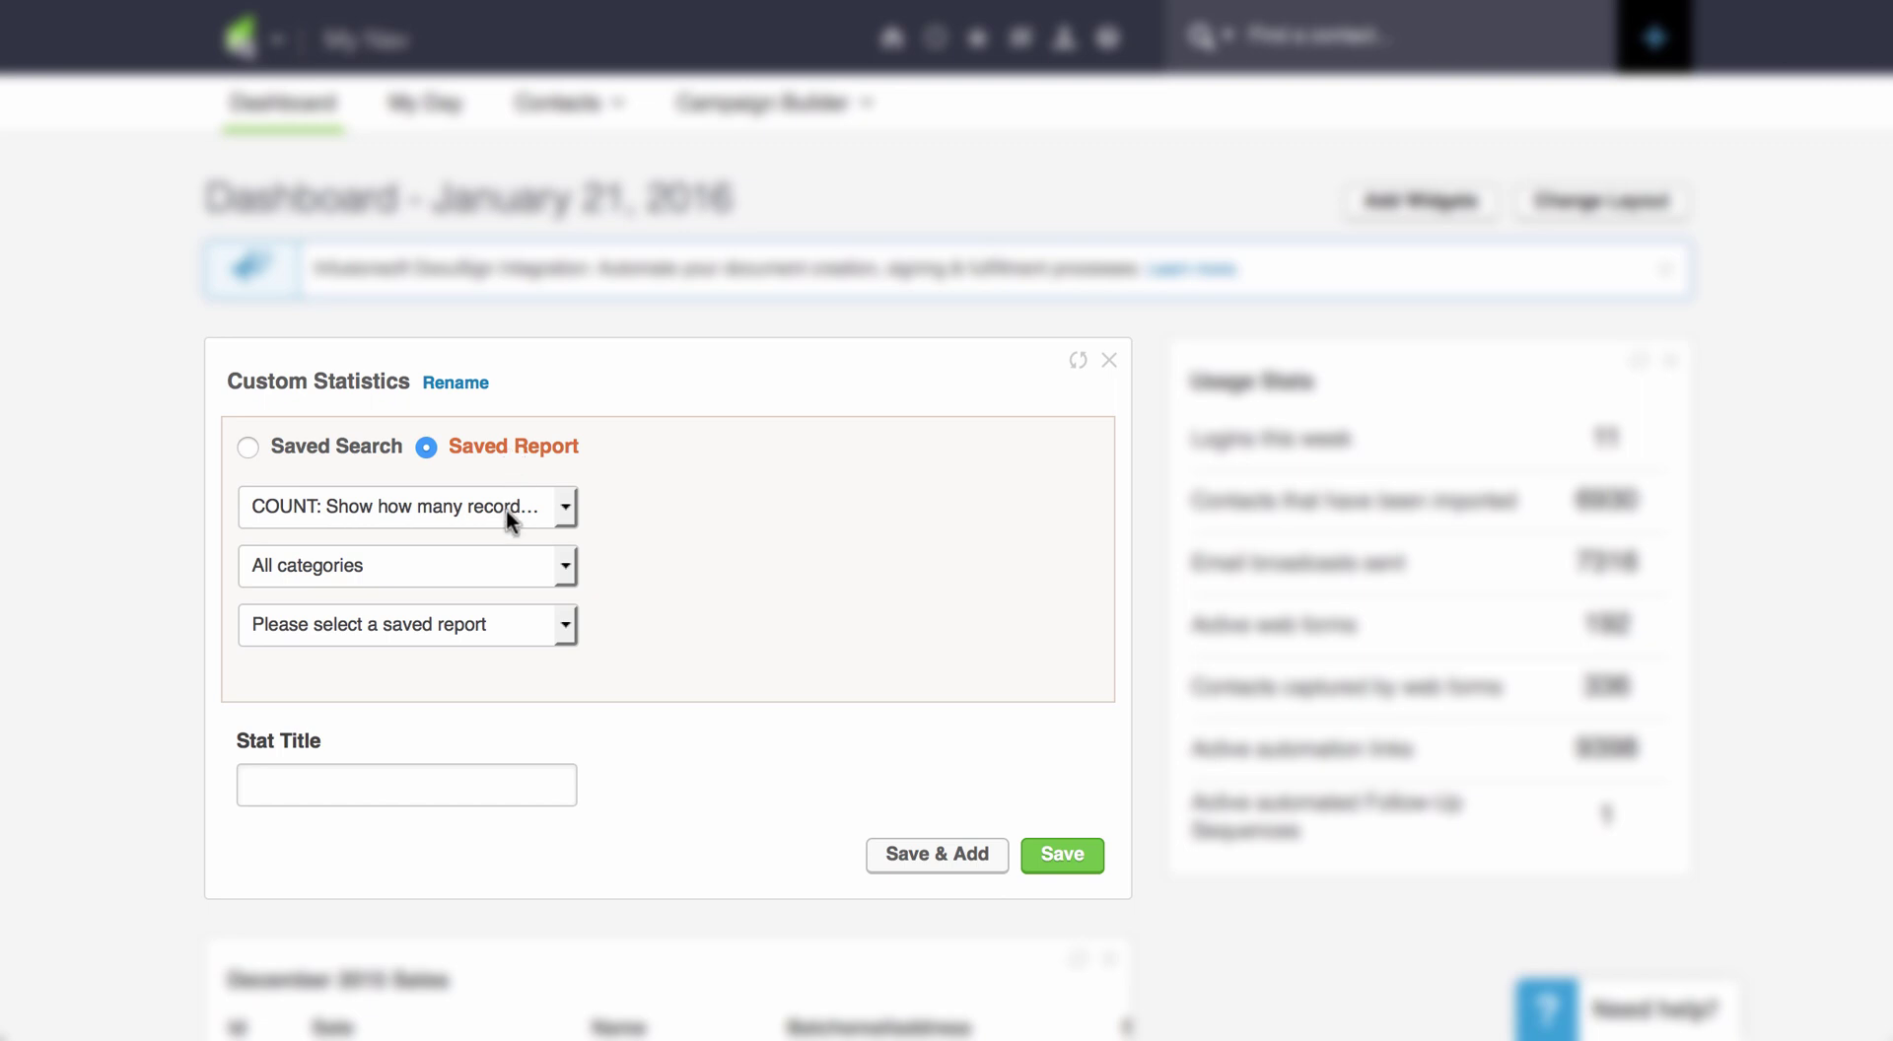
pyautogui.click(506, 509)
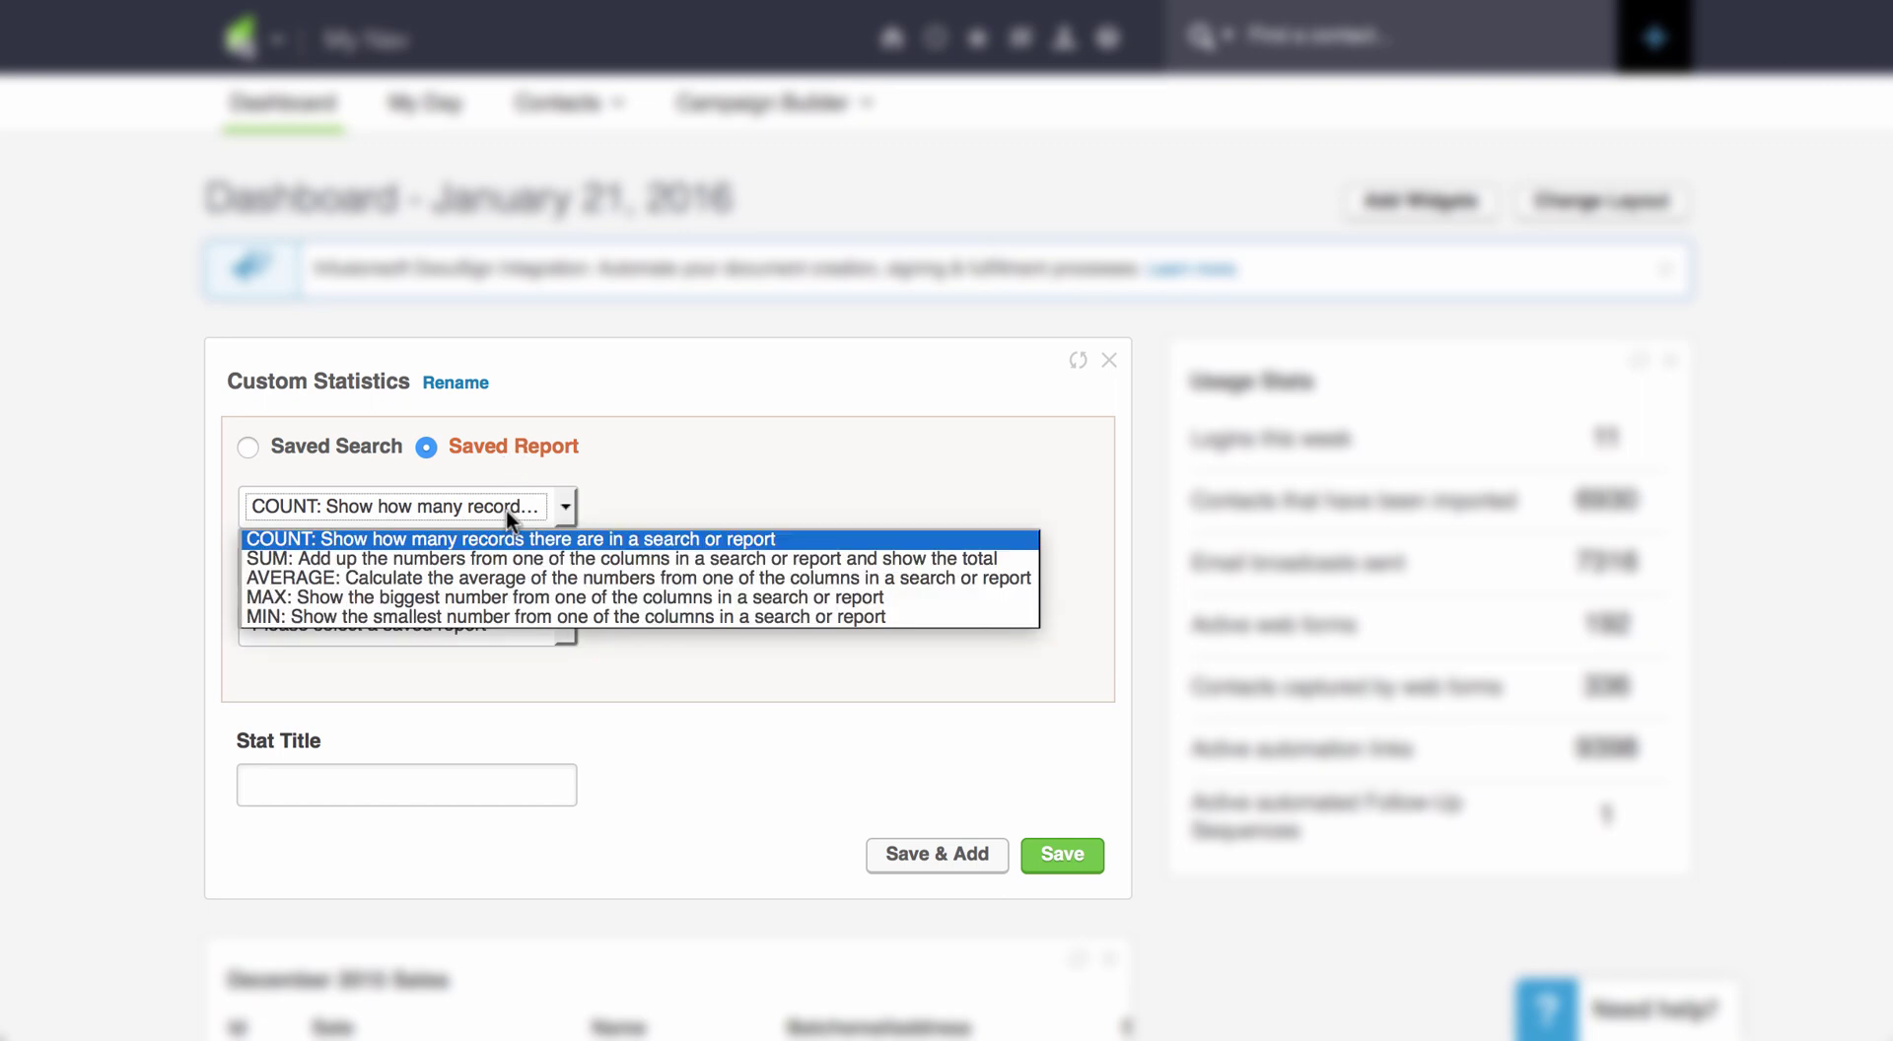
pyautogui.click(506, 509)
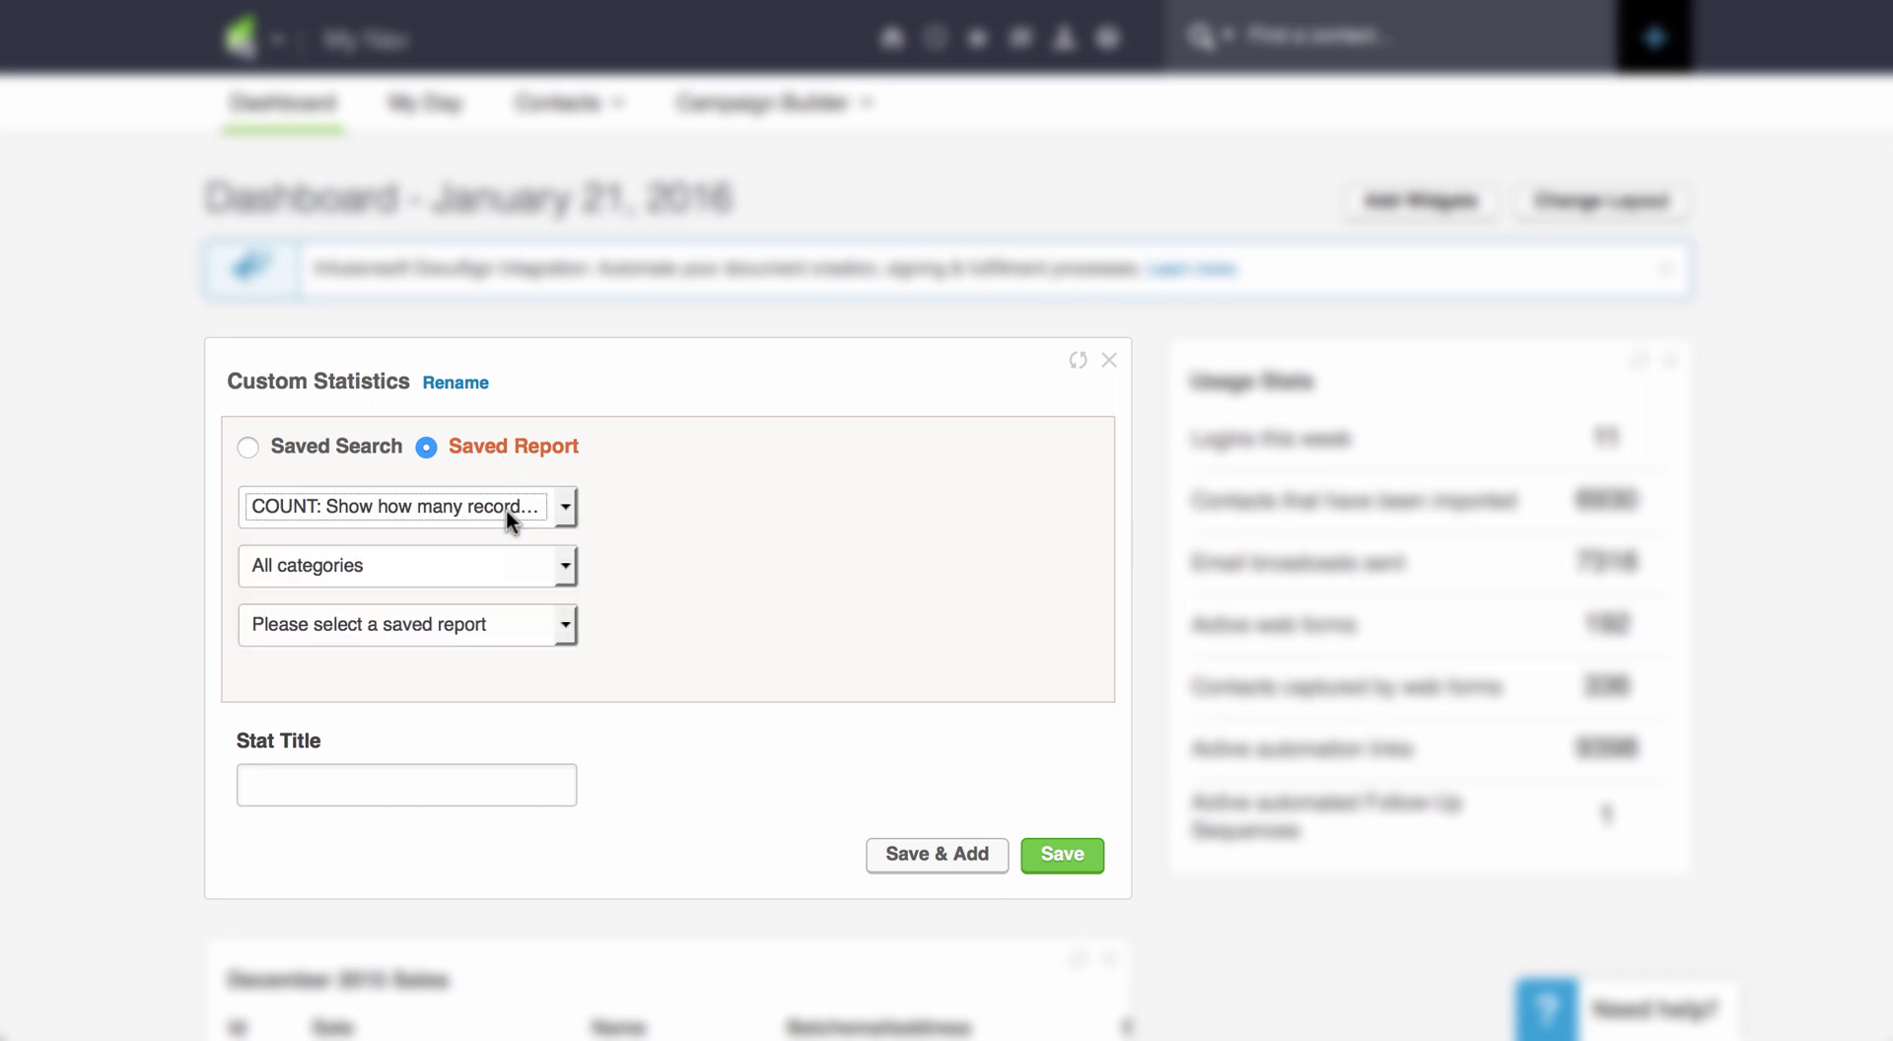
pyautogui.click(465, 565)
pyautogui.click(418, 656)
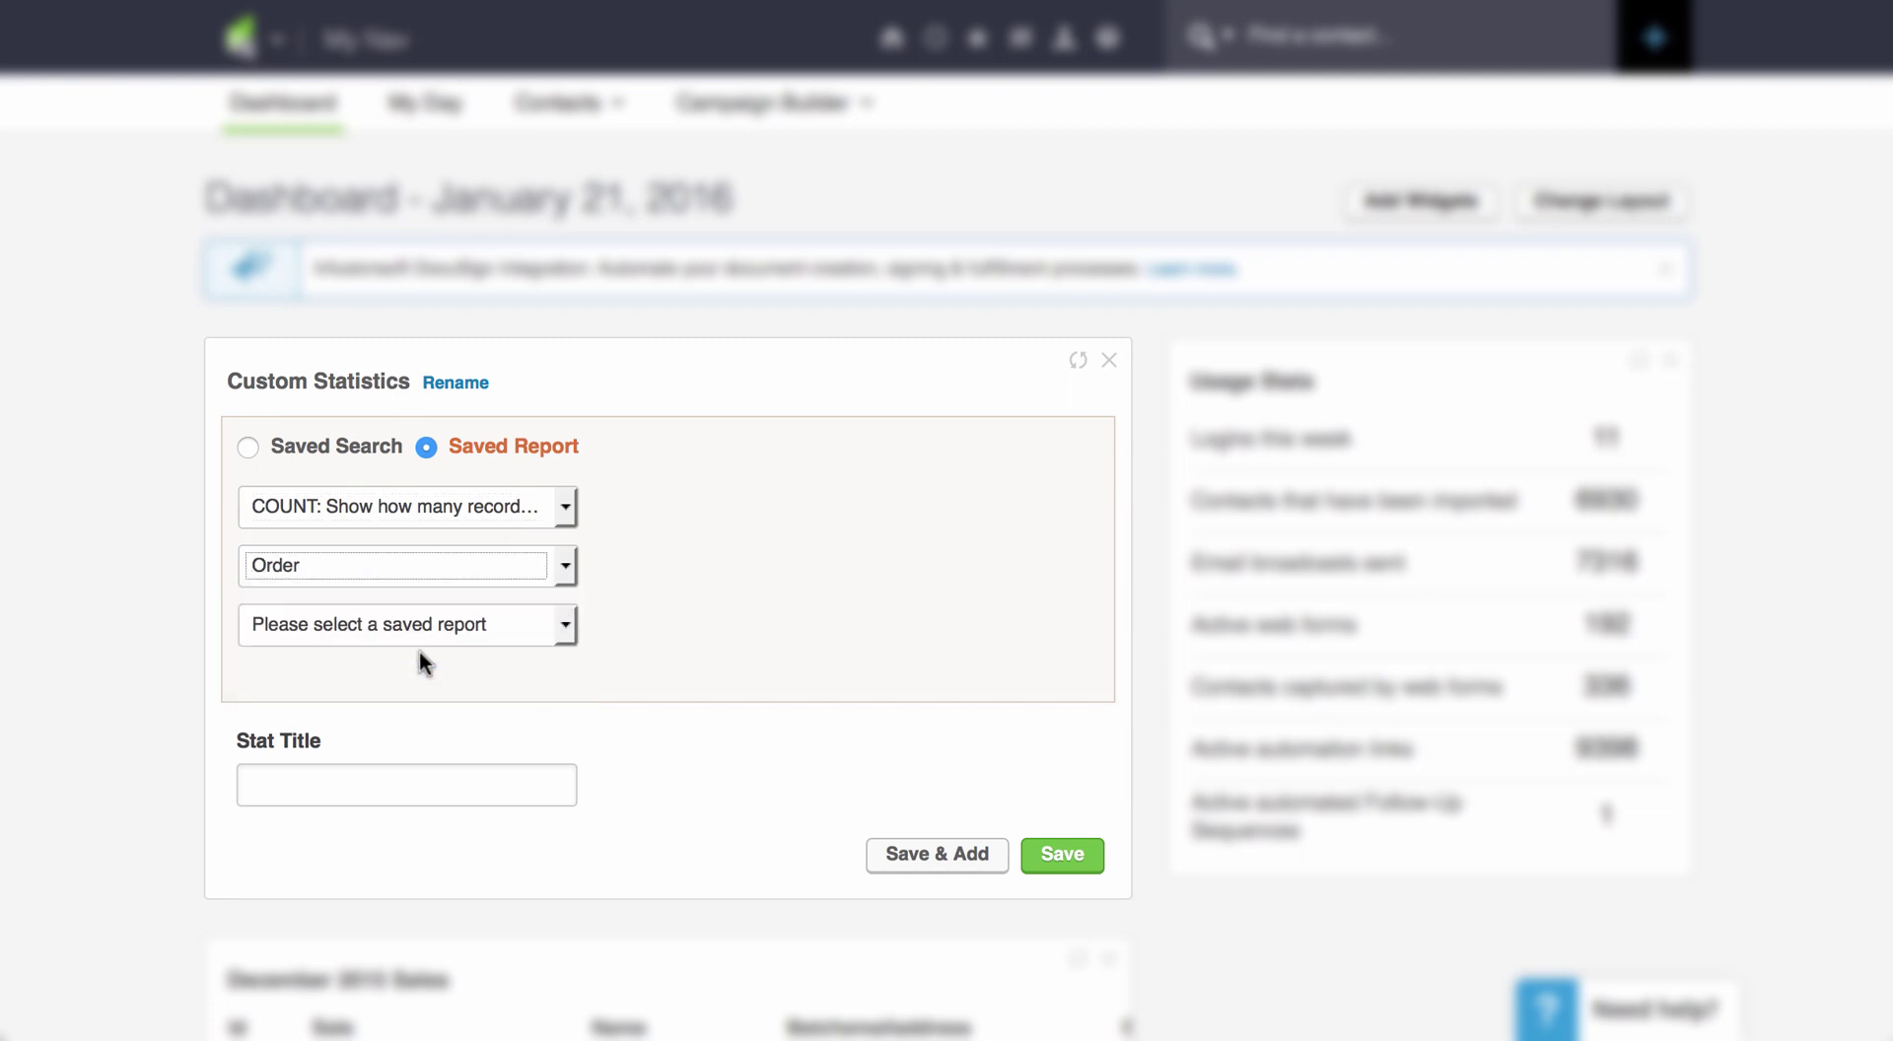
pyautogui.click(459, 621)
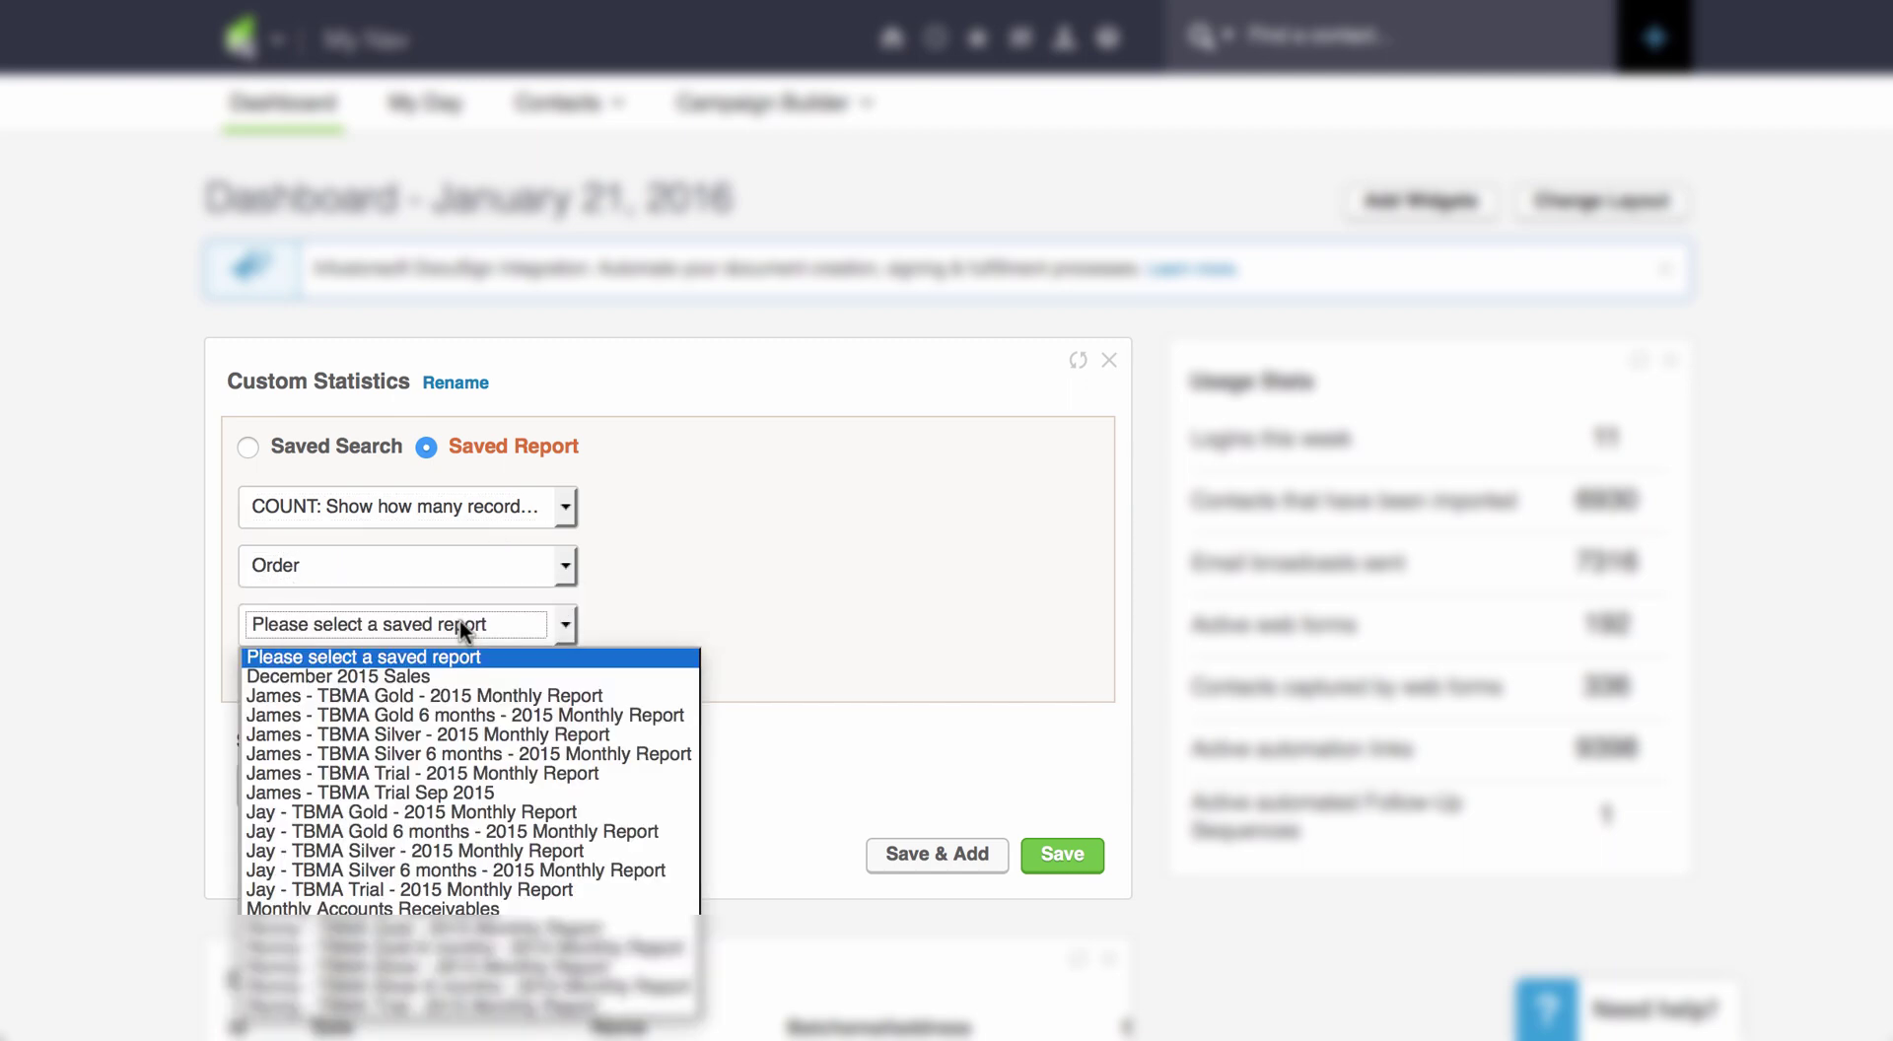
pyautogui.click(437, 681)
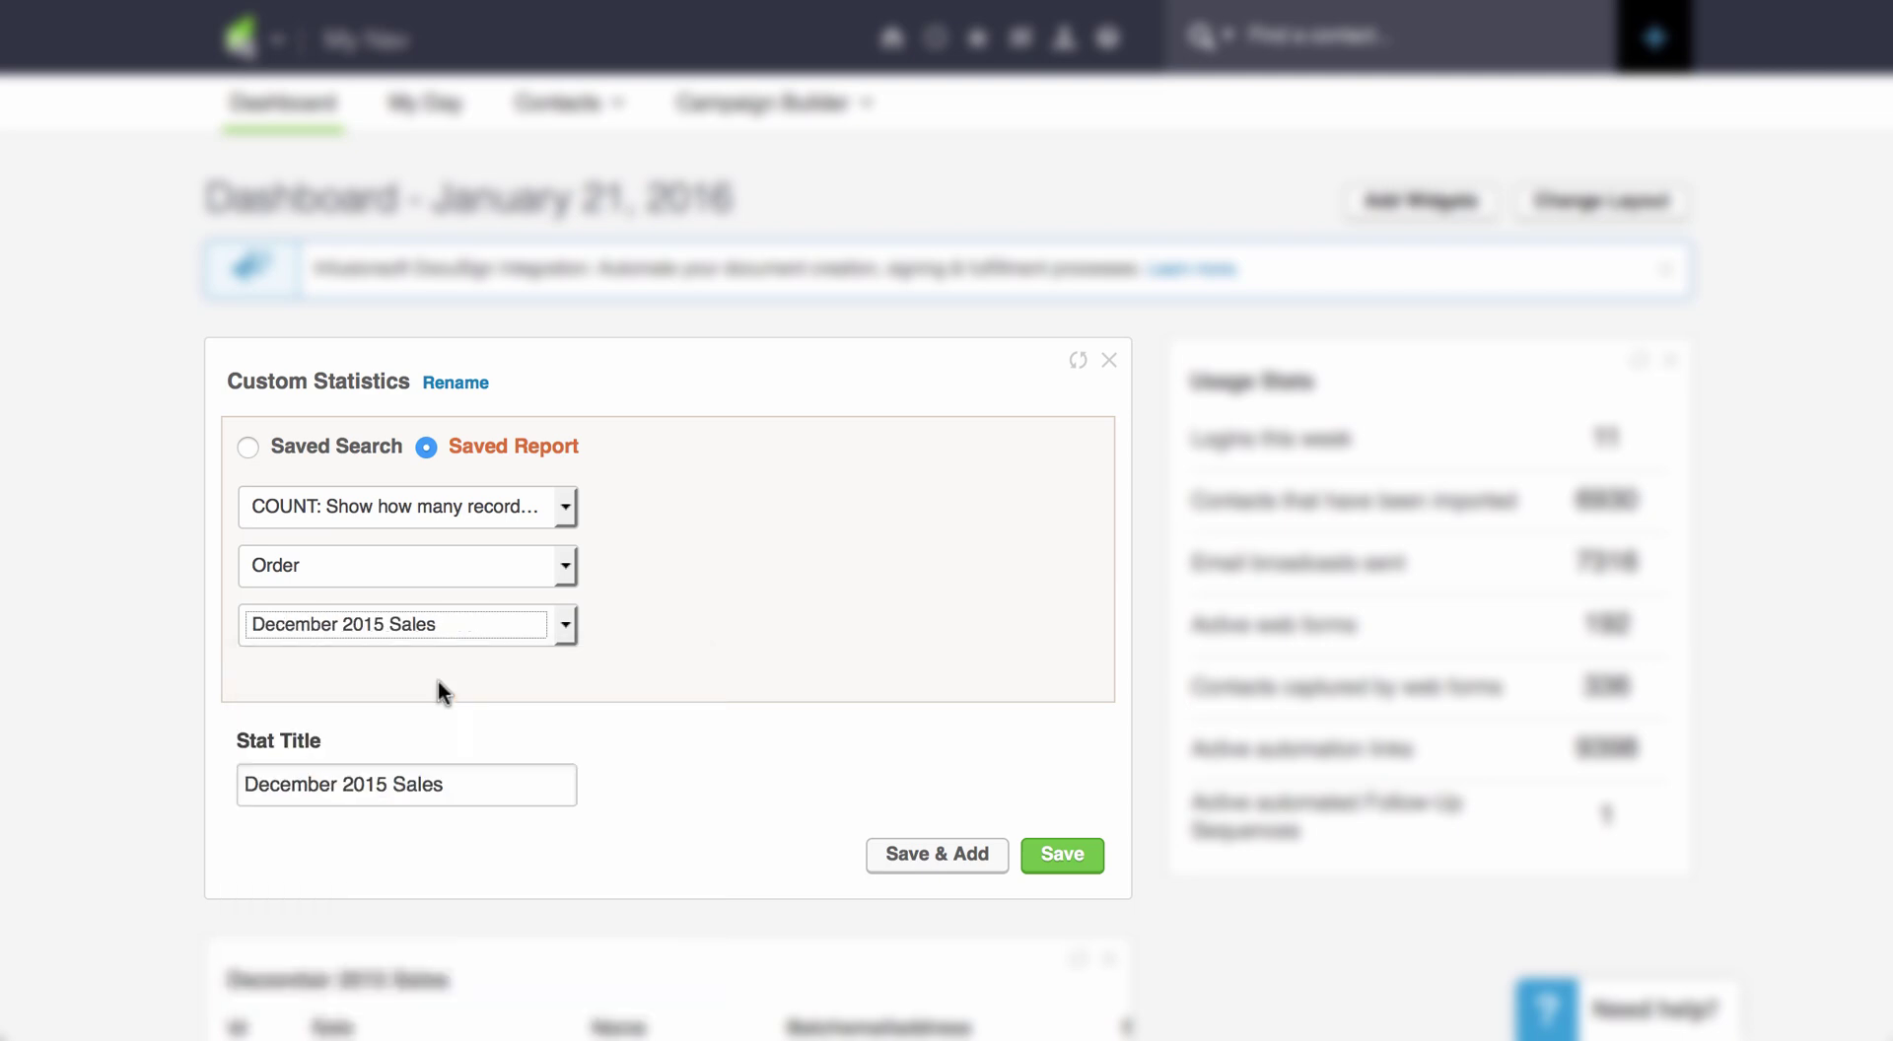
# - Save the December 2015 Sales count stat, which loads showing 213
pyautogui.click(1061, 854)
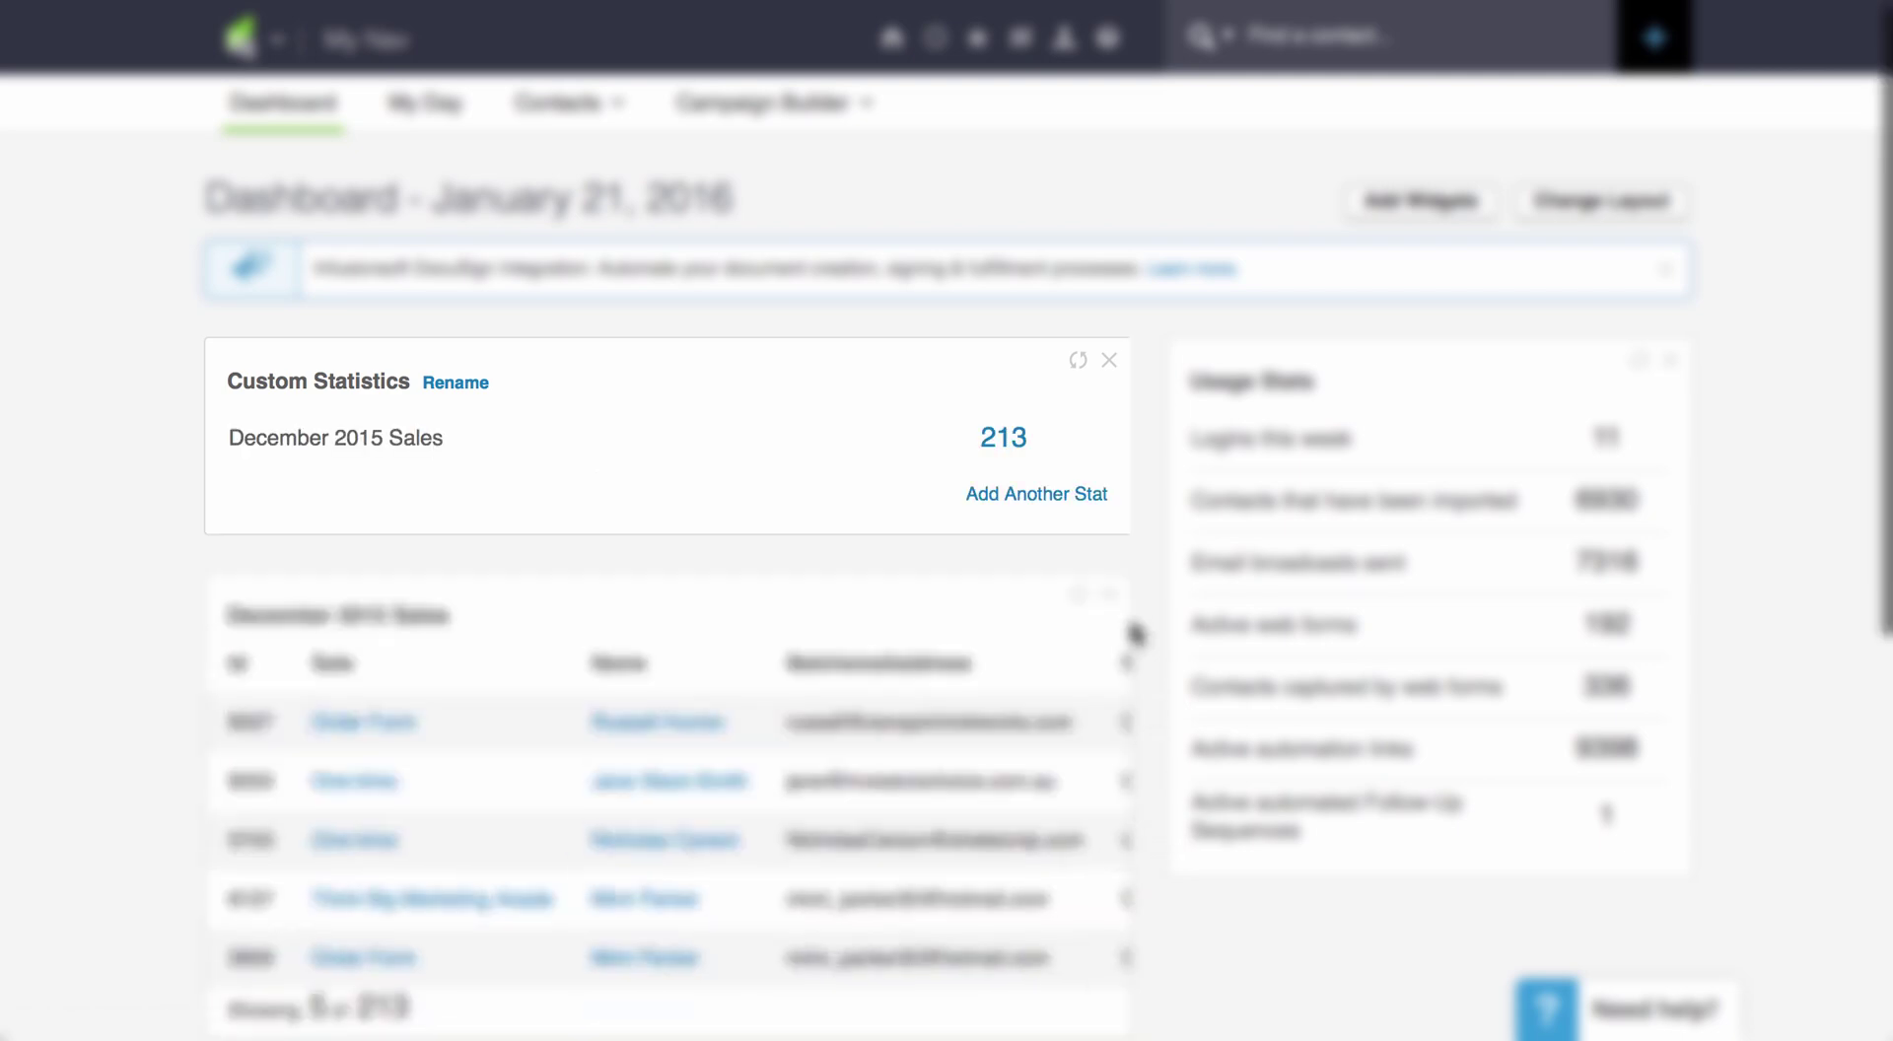
pyautogui.moveTo(1038, 462)
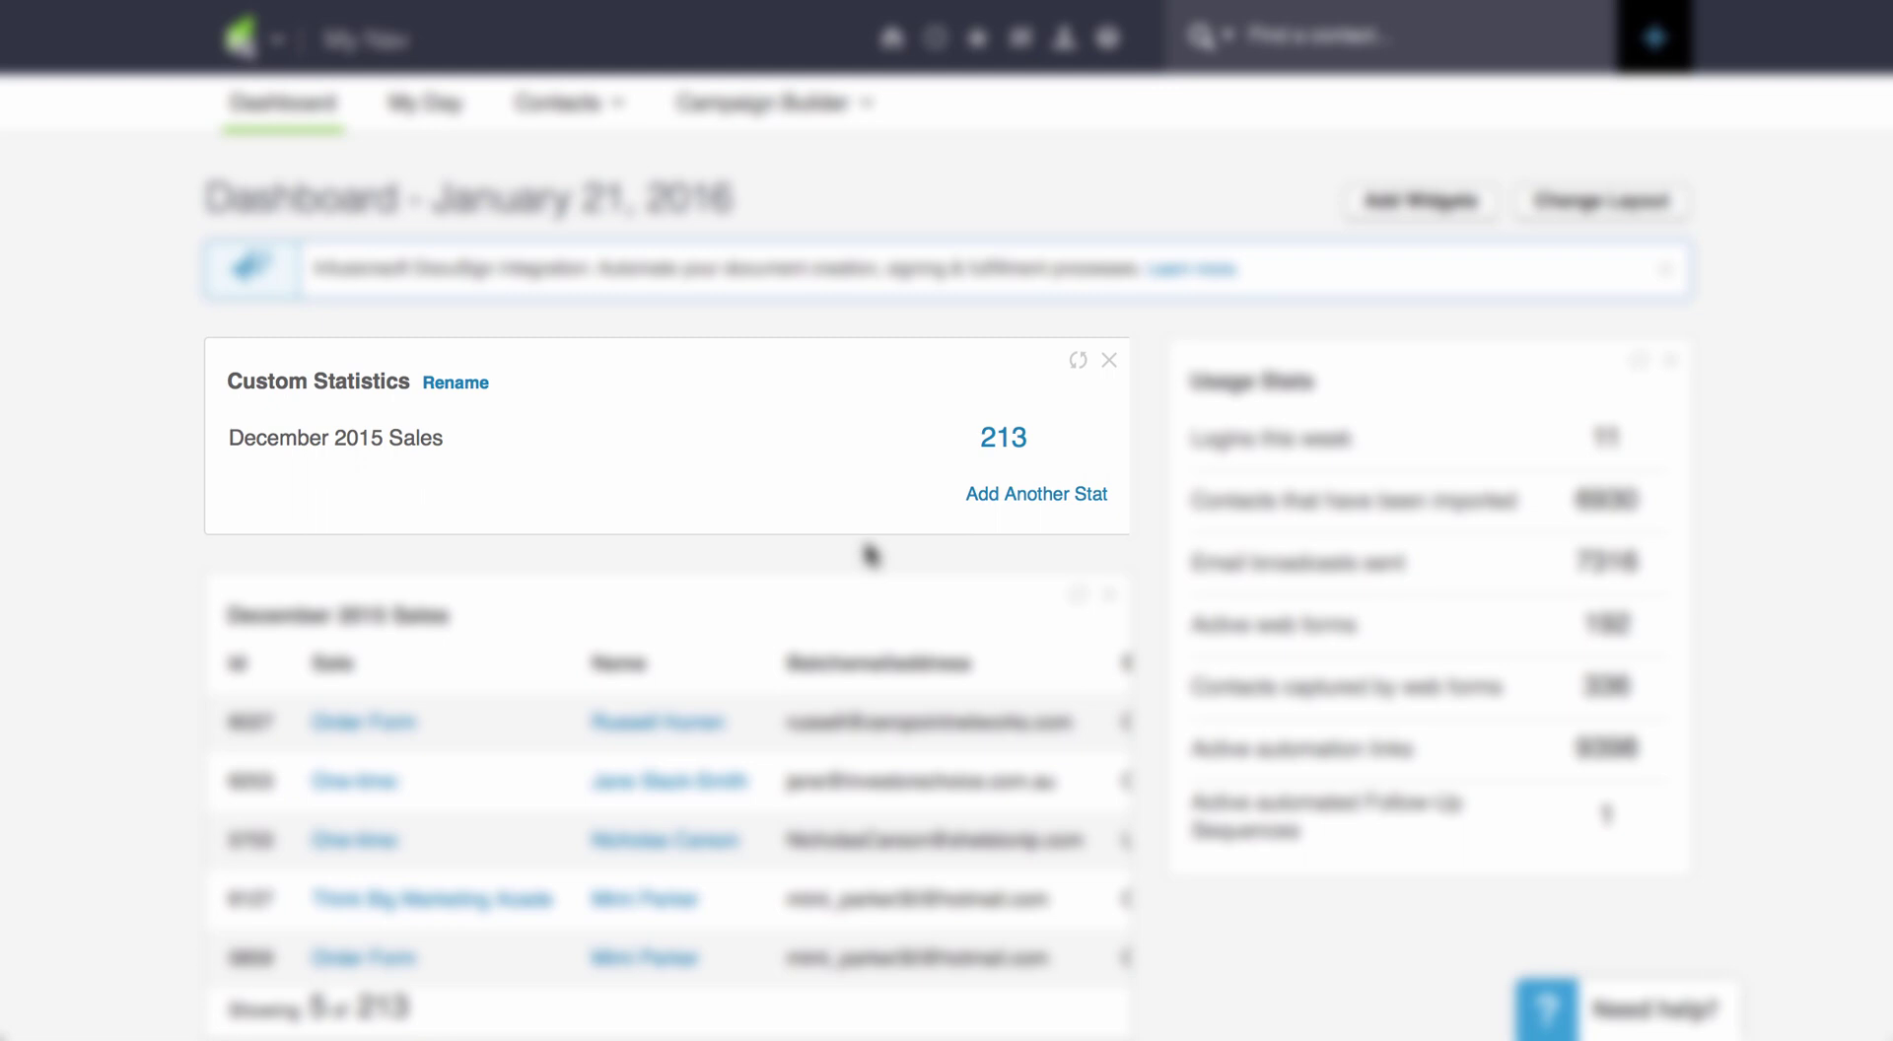
# - Add a second Saved Report stat: SUM of InvTotal from Order report December 2015 Sales
pyautogui.click(999, 495)
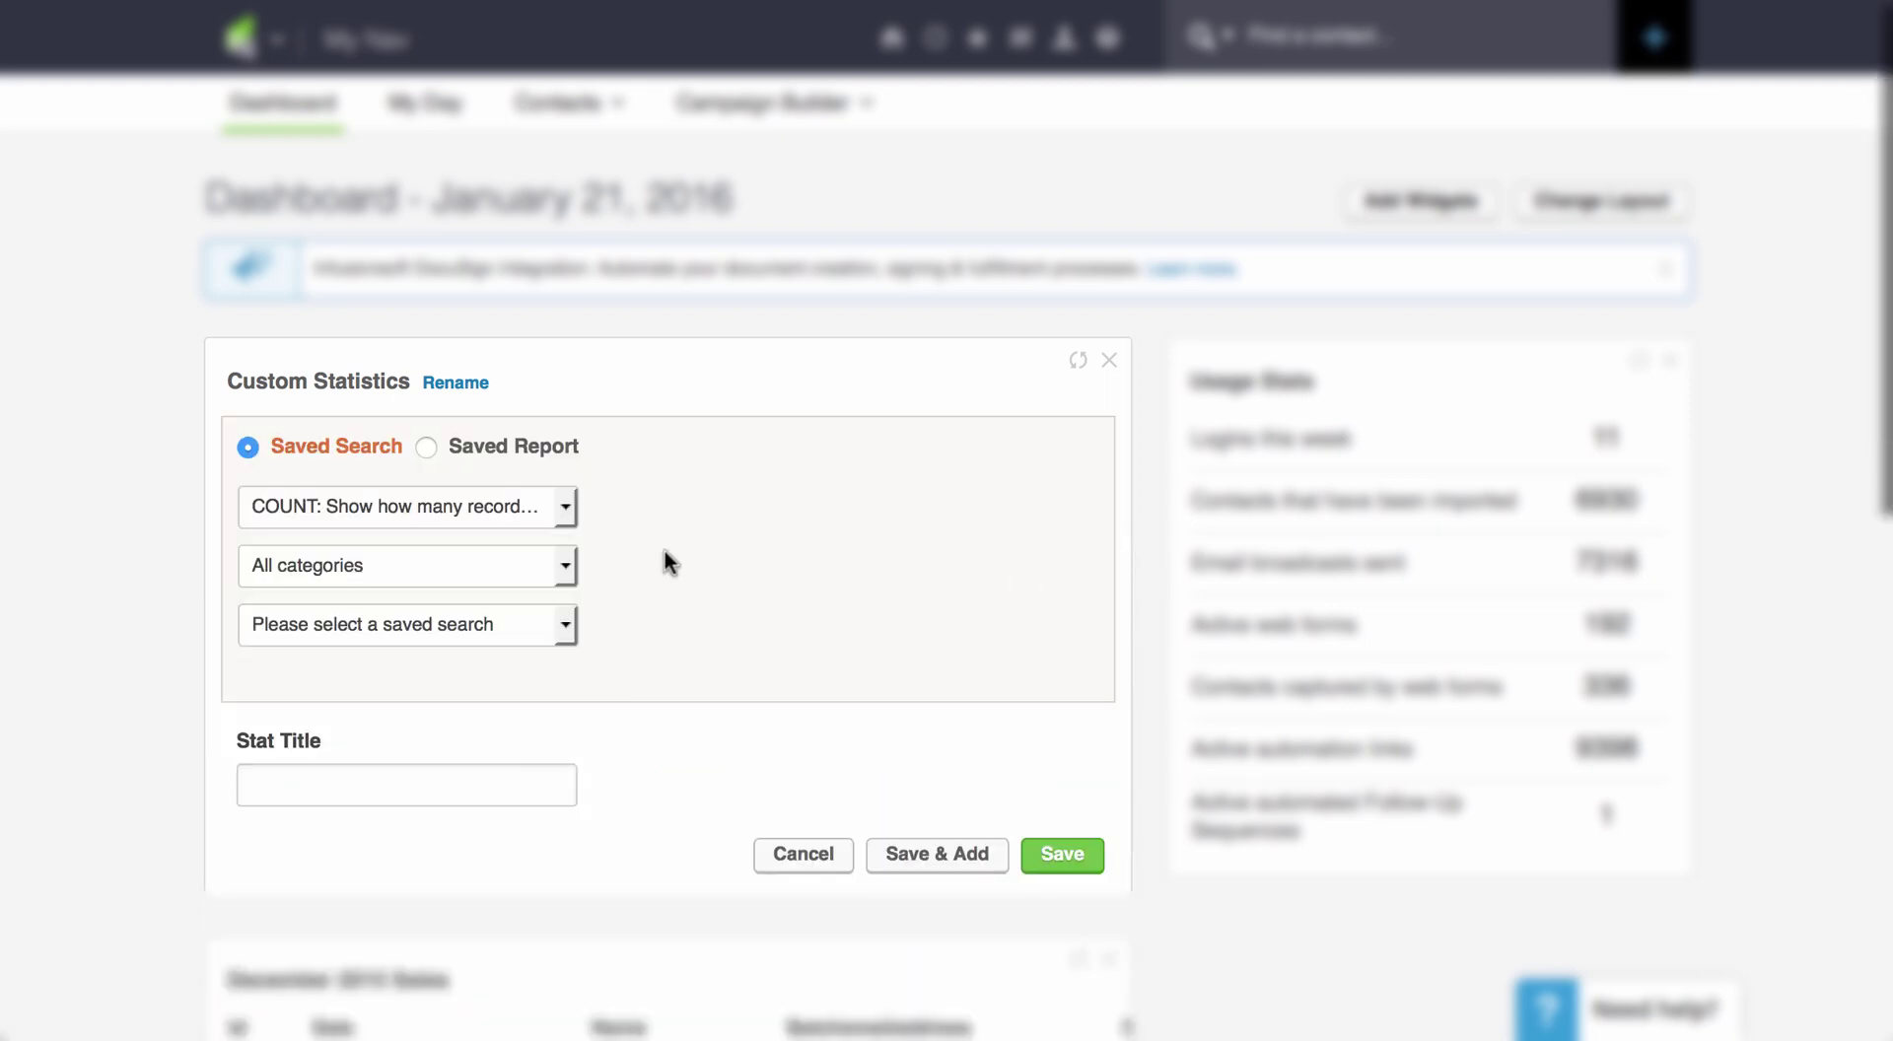
pyautogui.click(463, 452)
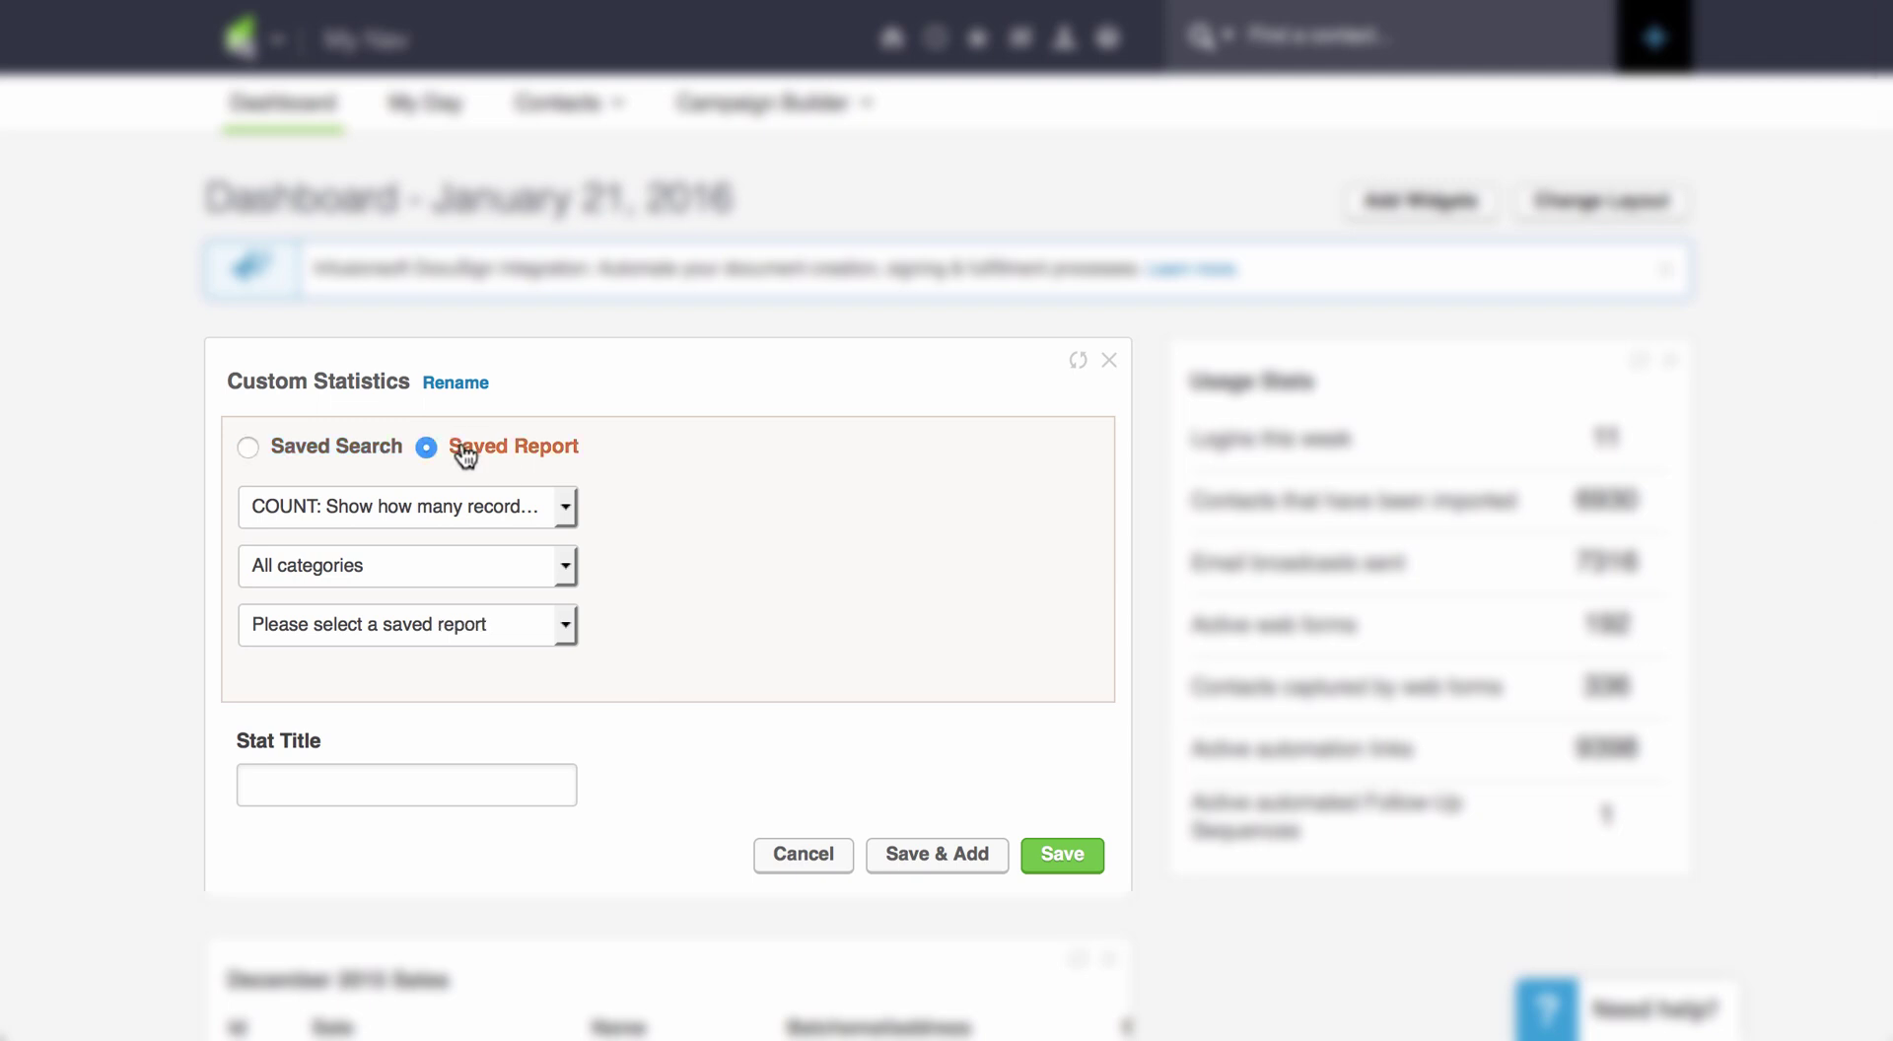
pyautogui.click(458, 506)
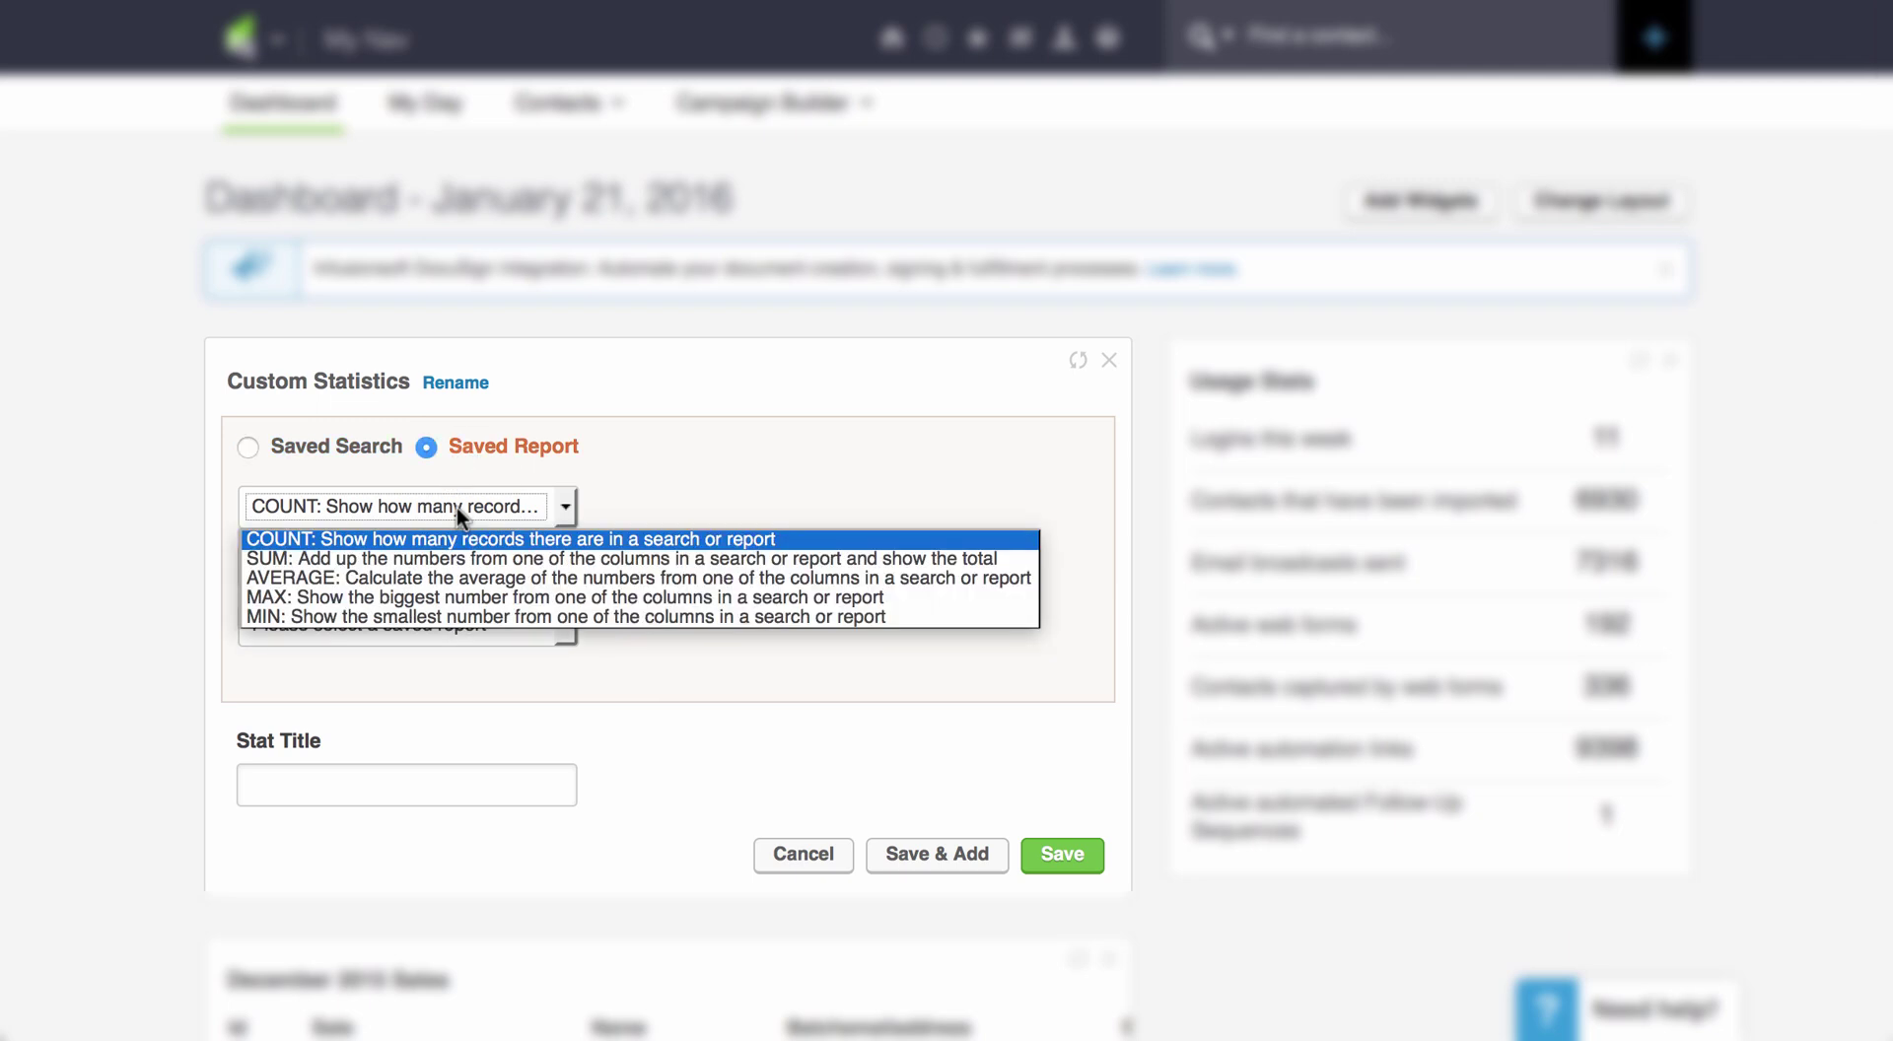
pyautogui.click(442, 558)
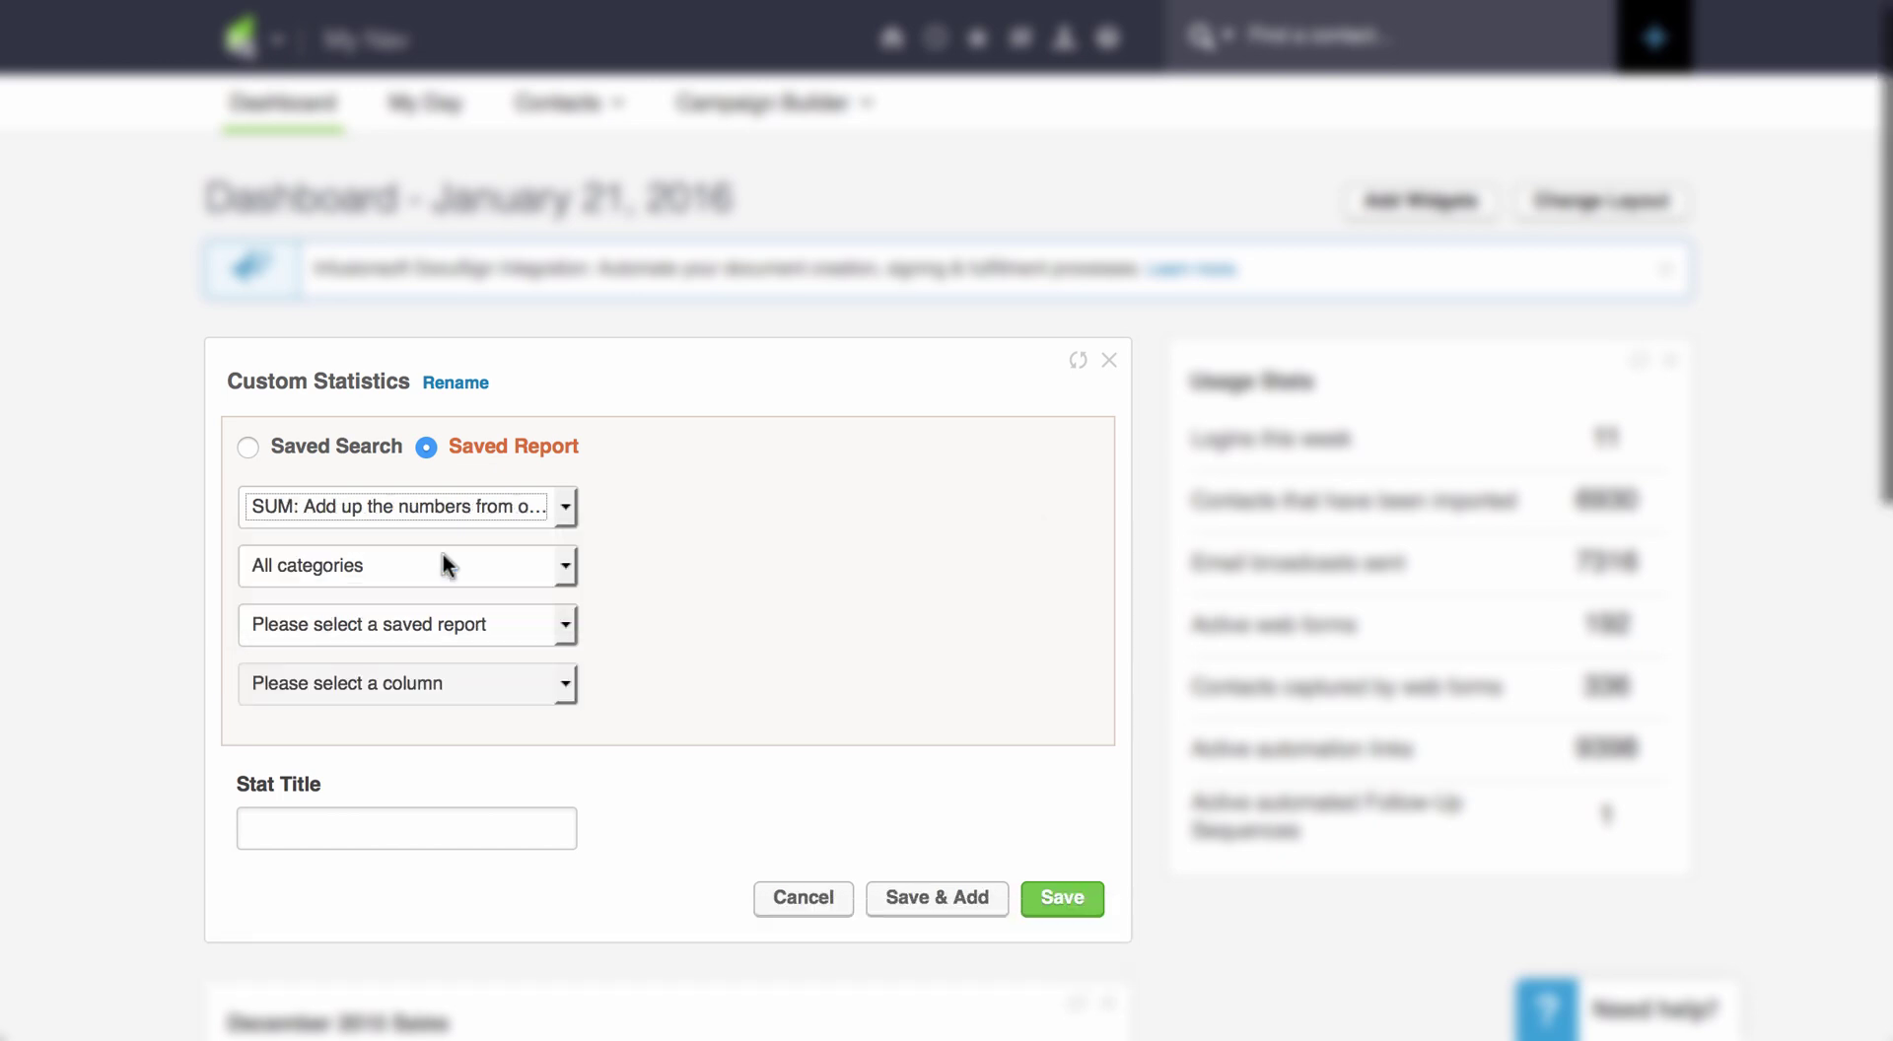
pyautogui.click(418, 566)
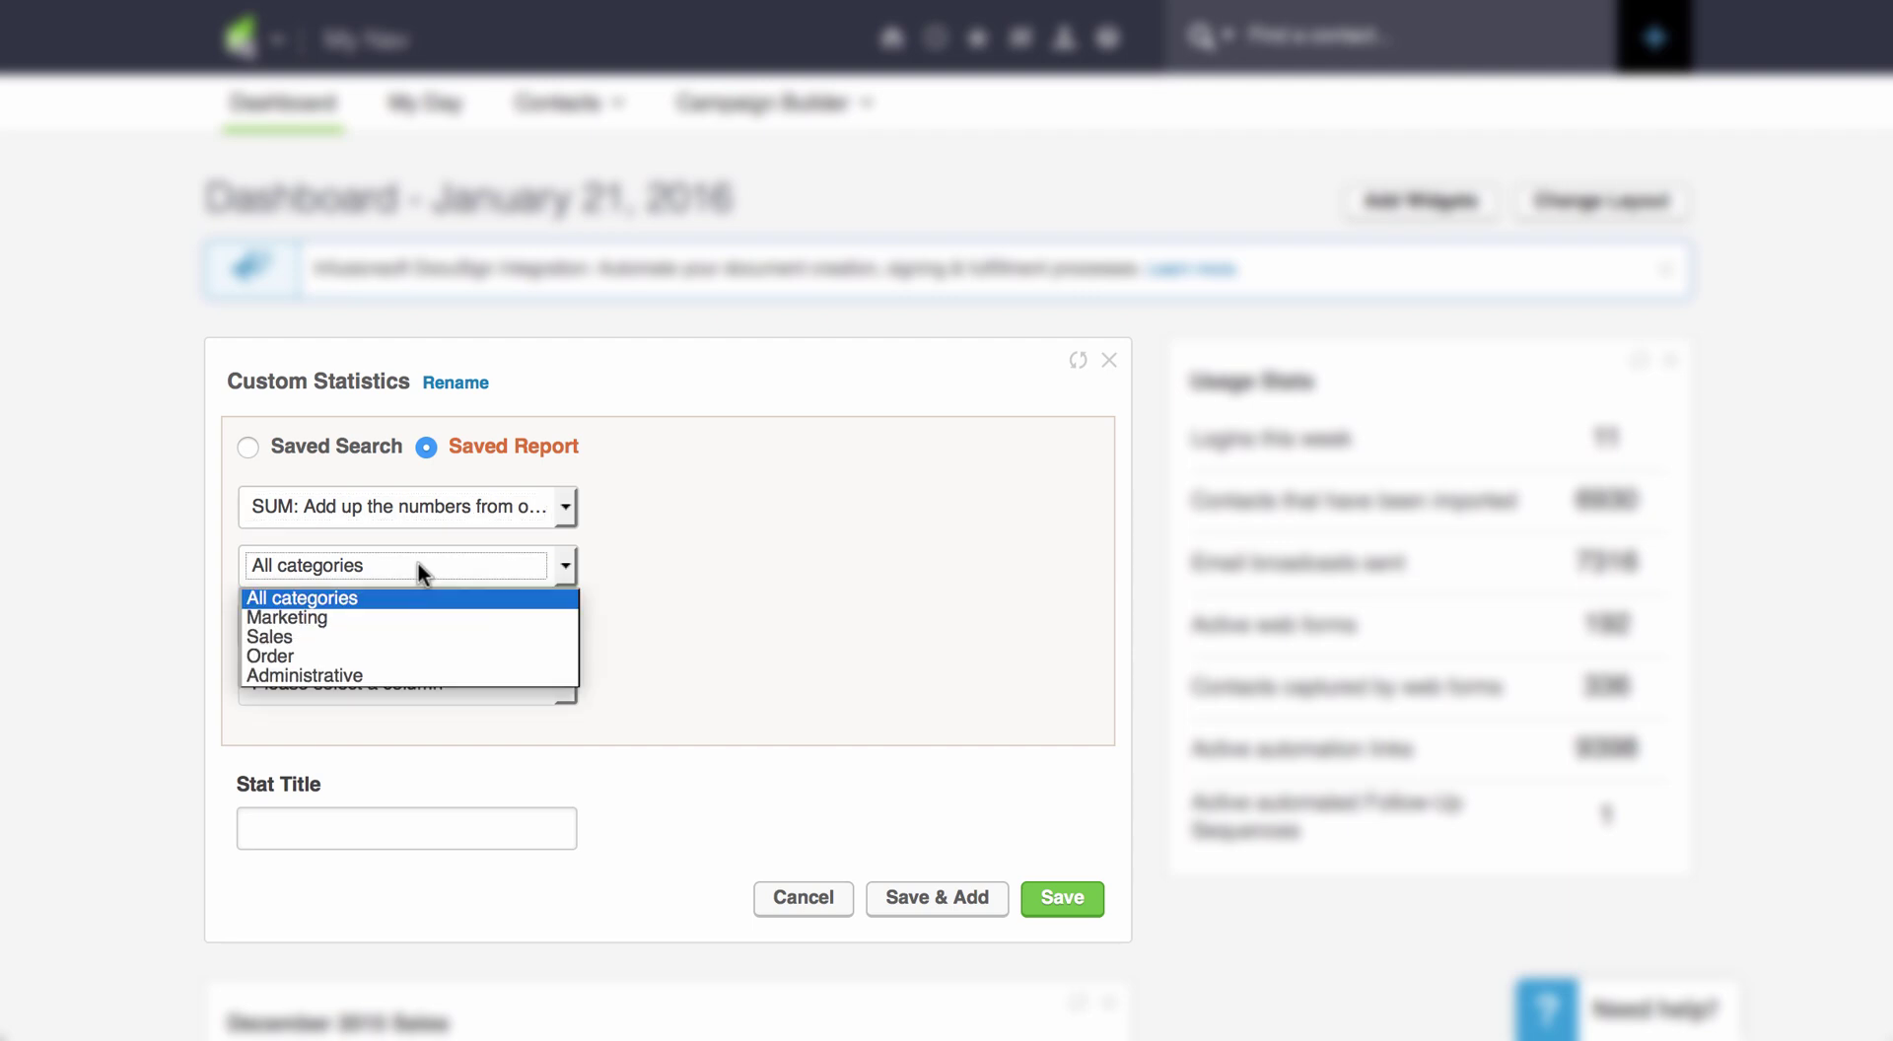
pyautogui.click(399, 655)
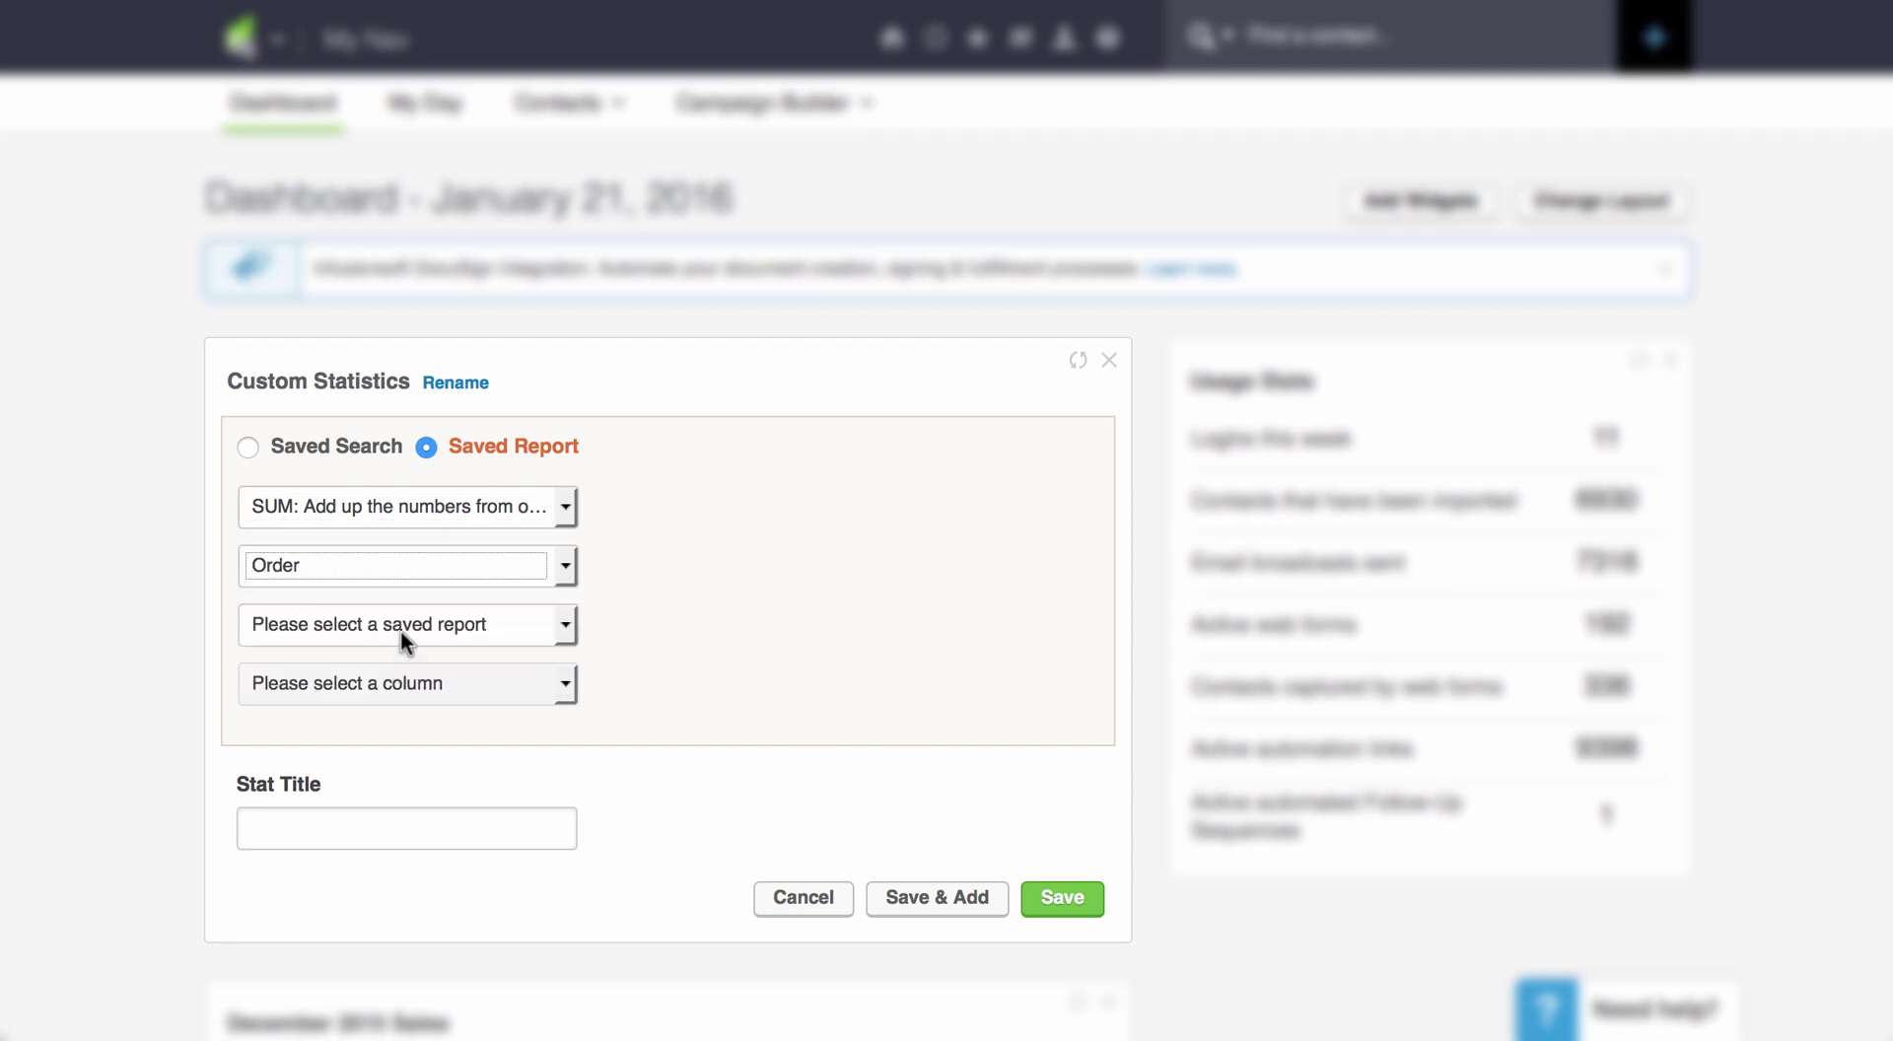
pyautogui.click(400, 630)
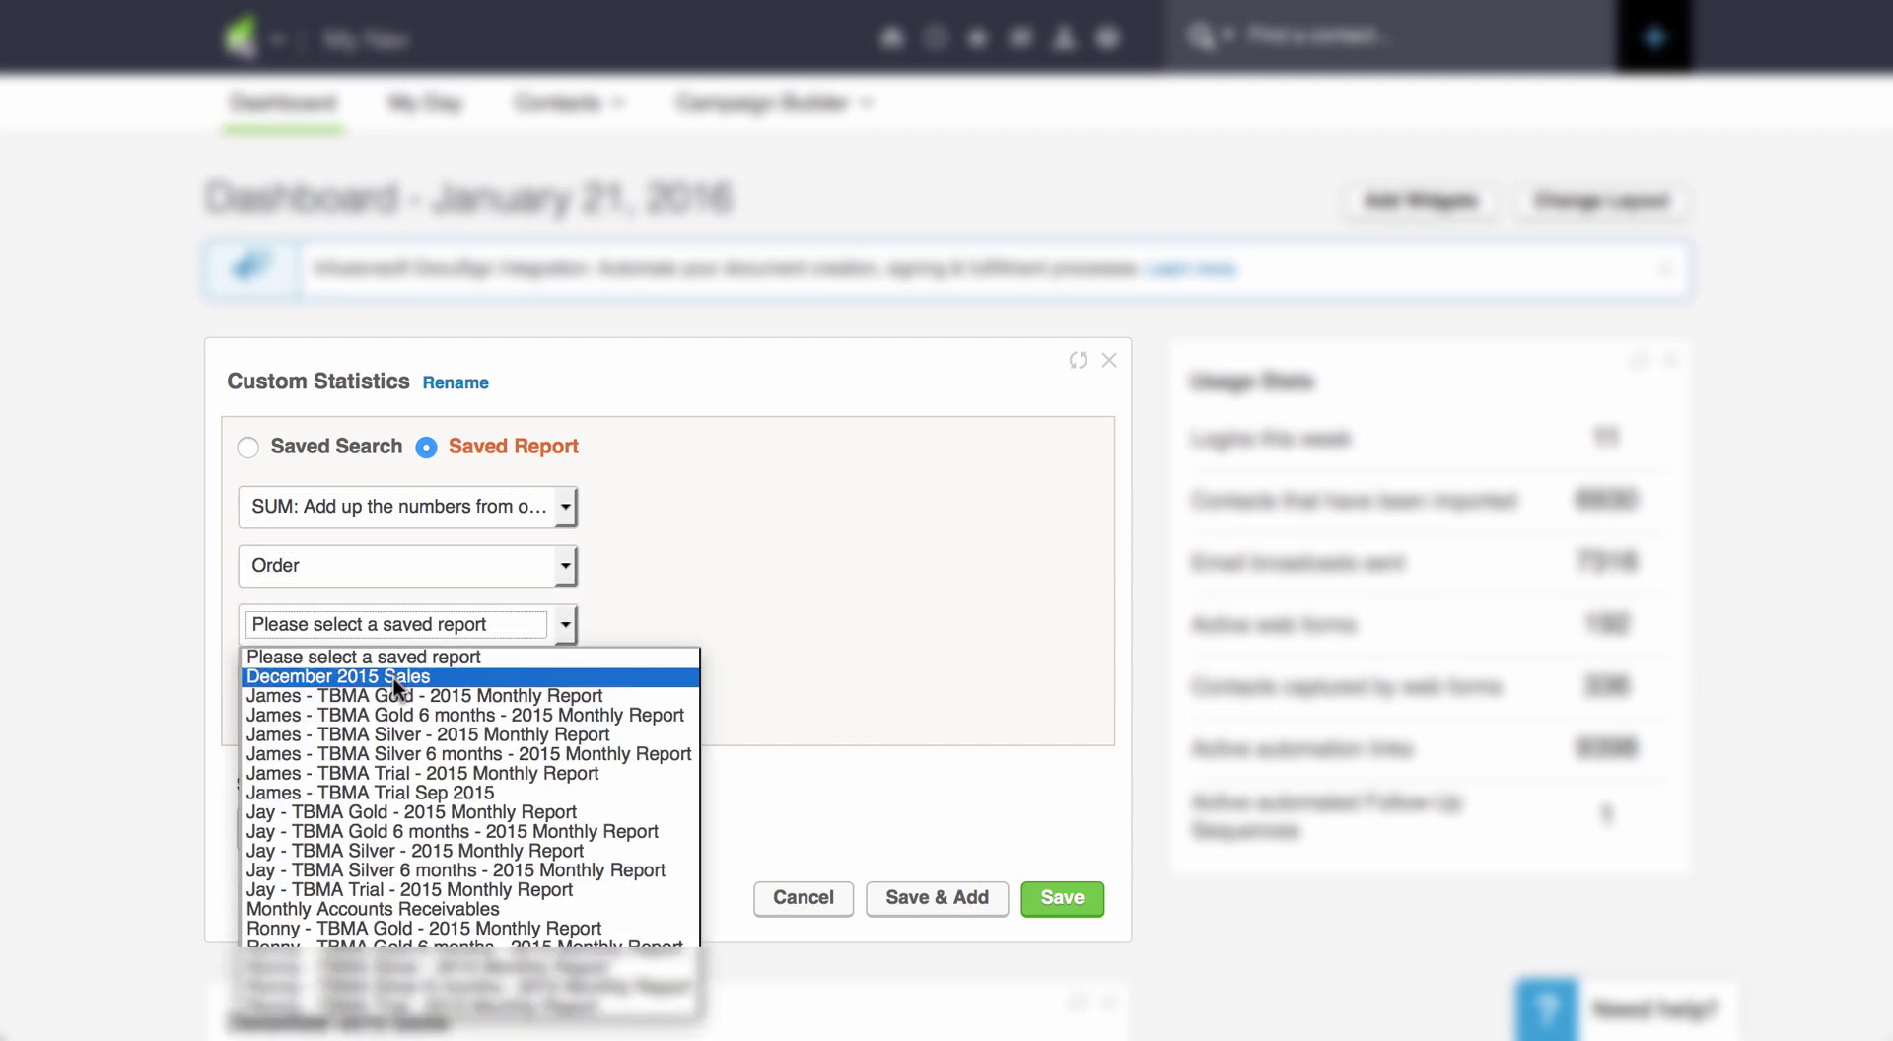
pyautogui.click(394, 678)
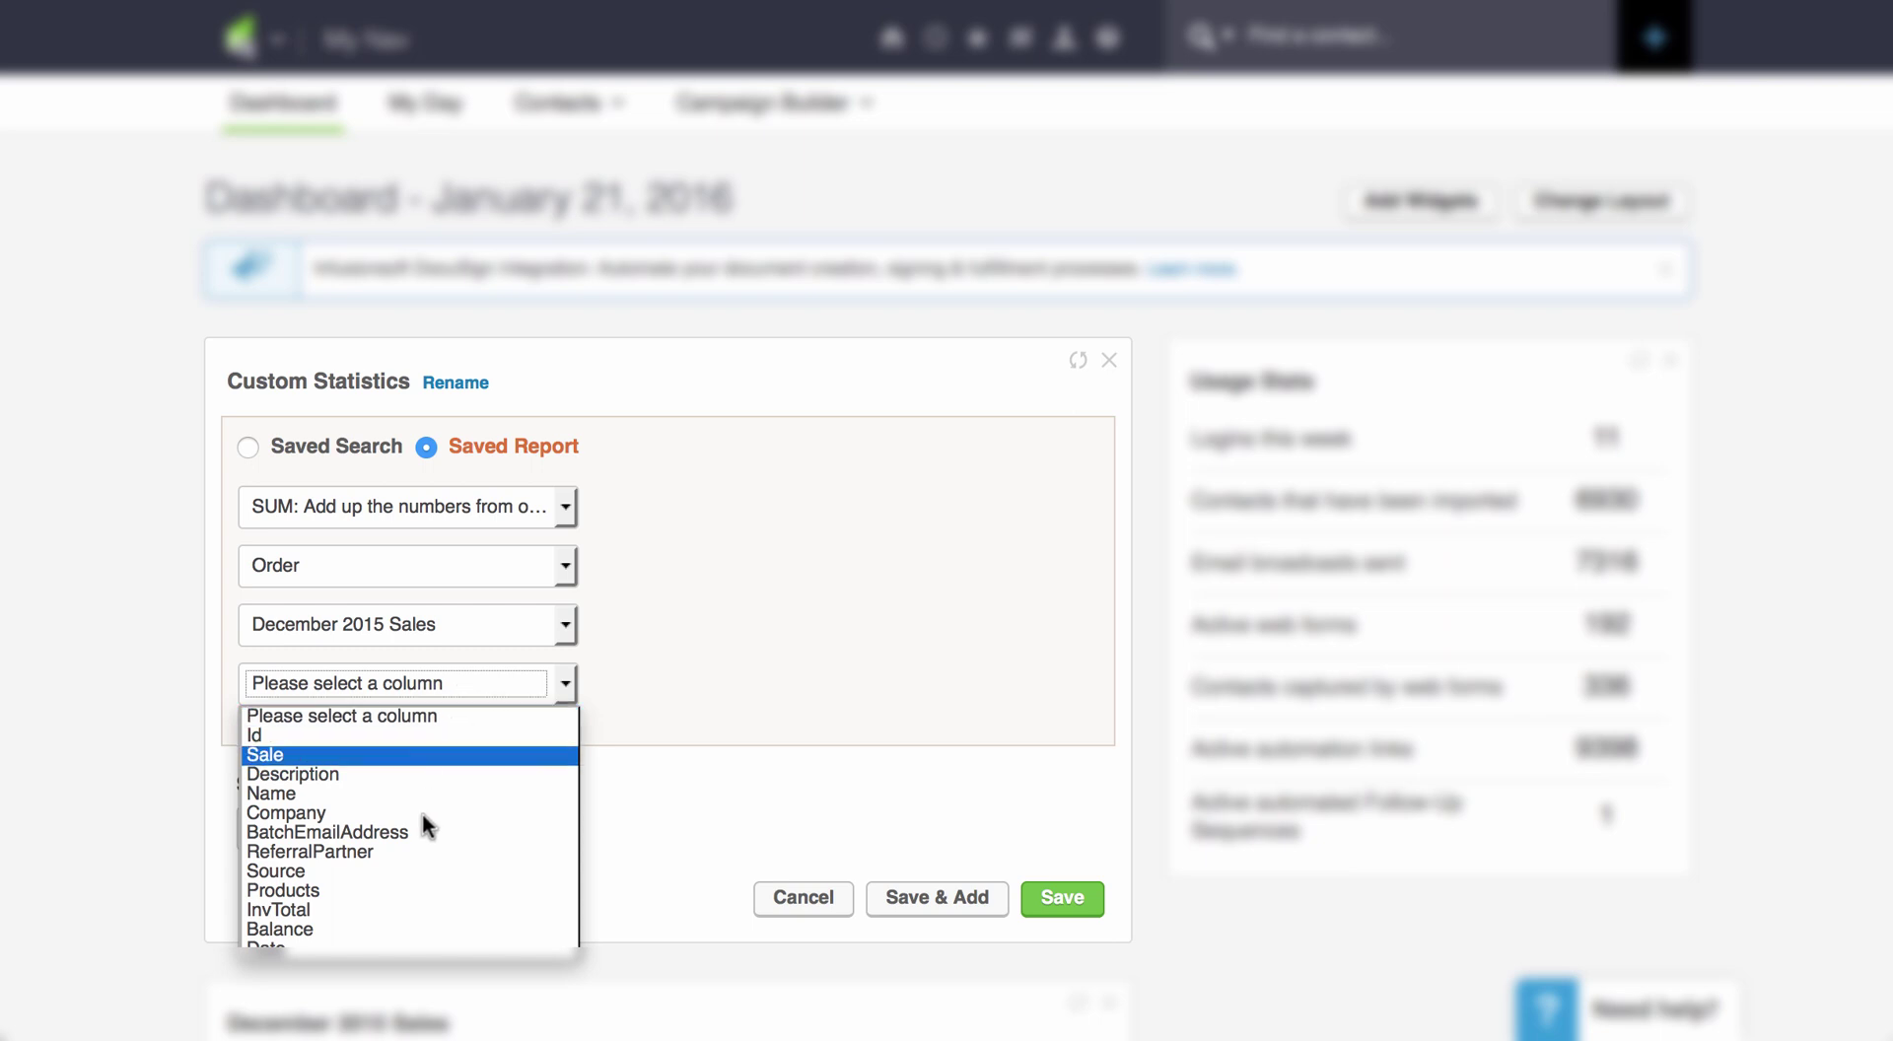
pyautogui.click(399, 909)
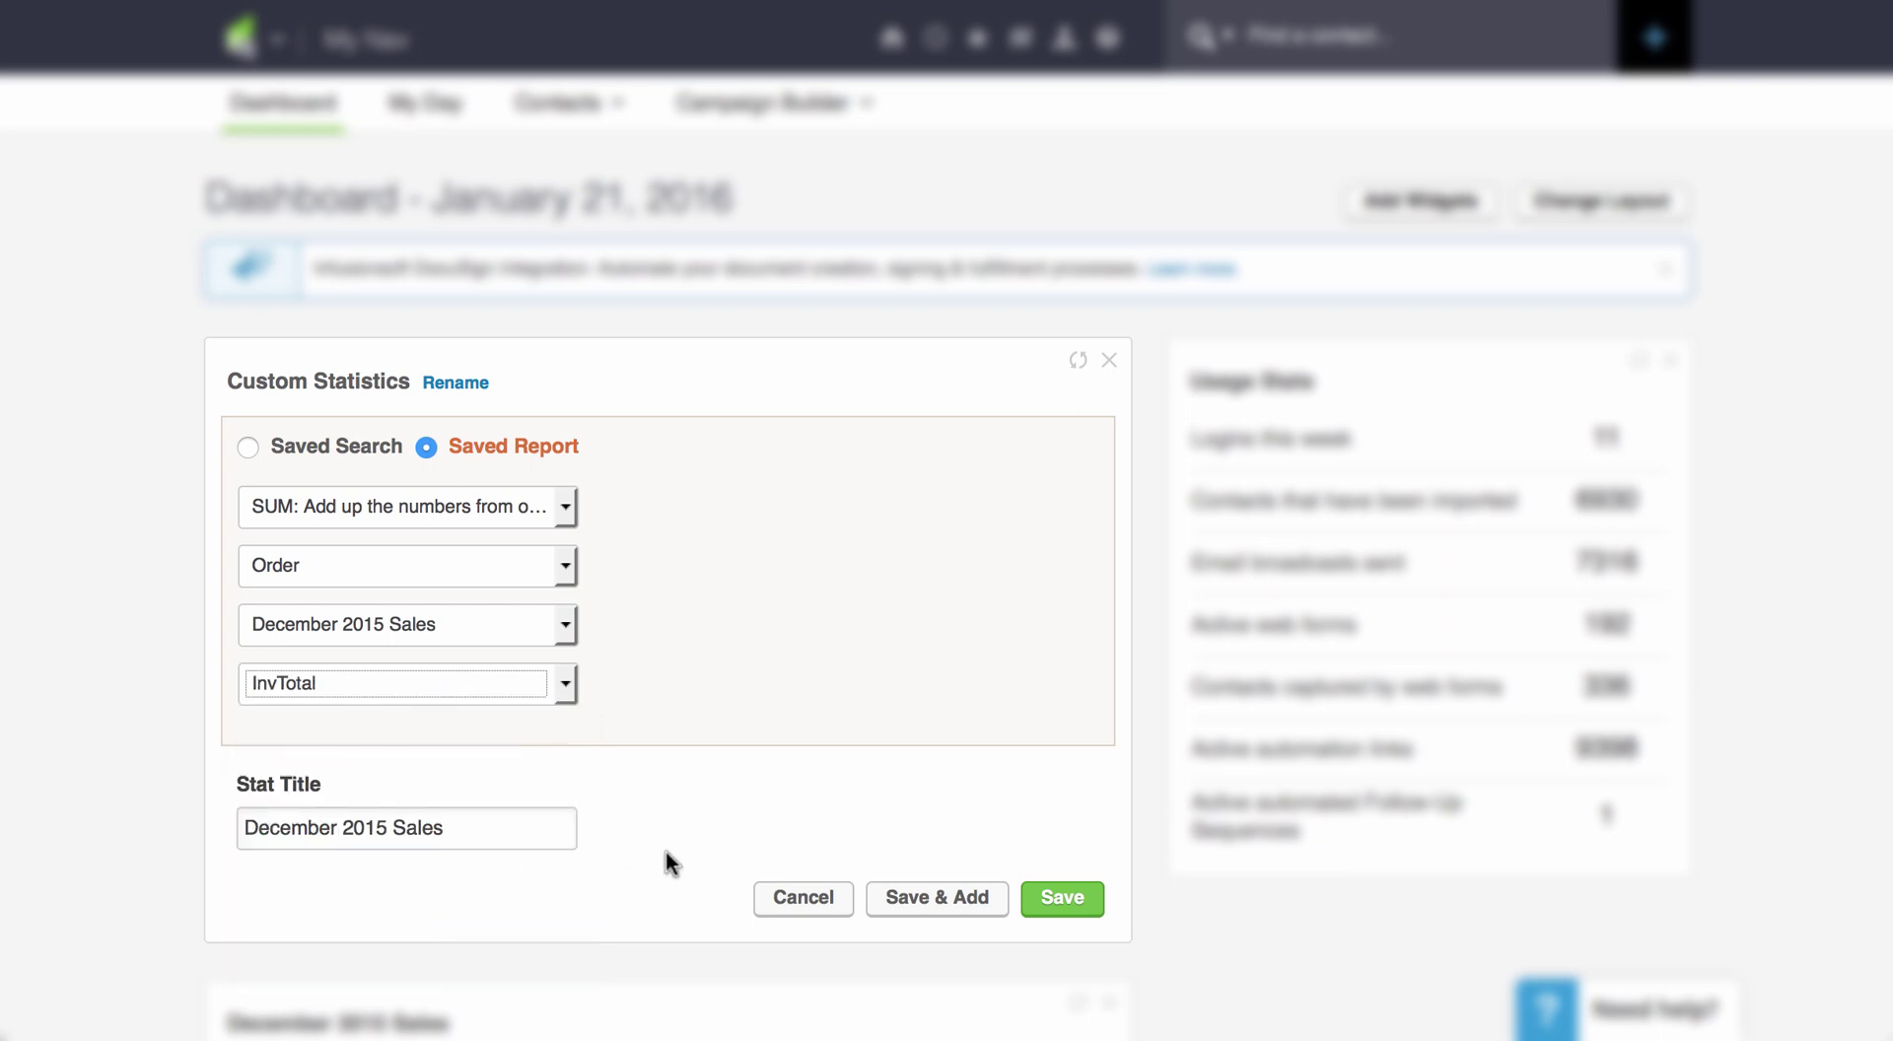
# - Rename the sum stat's title to 'Invoice Totals' and save it
pyautogui.moveTo(456, 826); pyautogui.dragTo(226, 822)
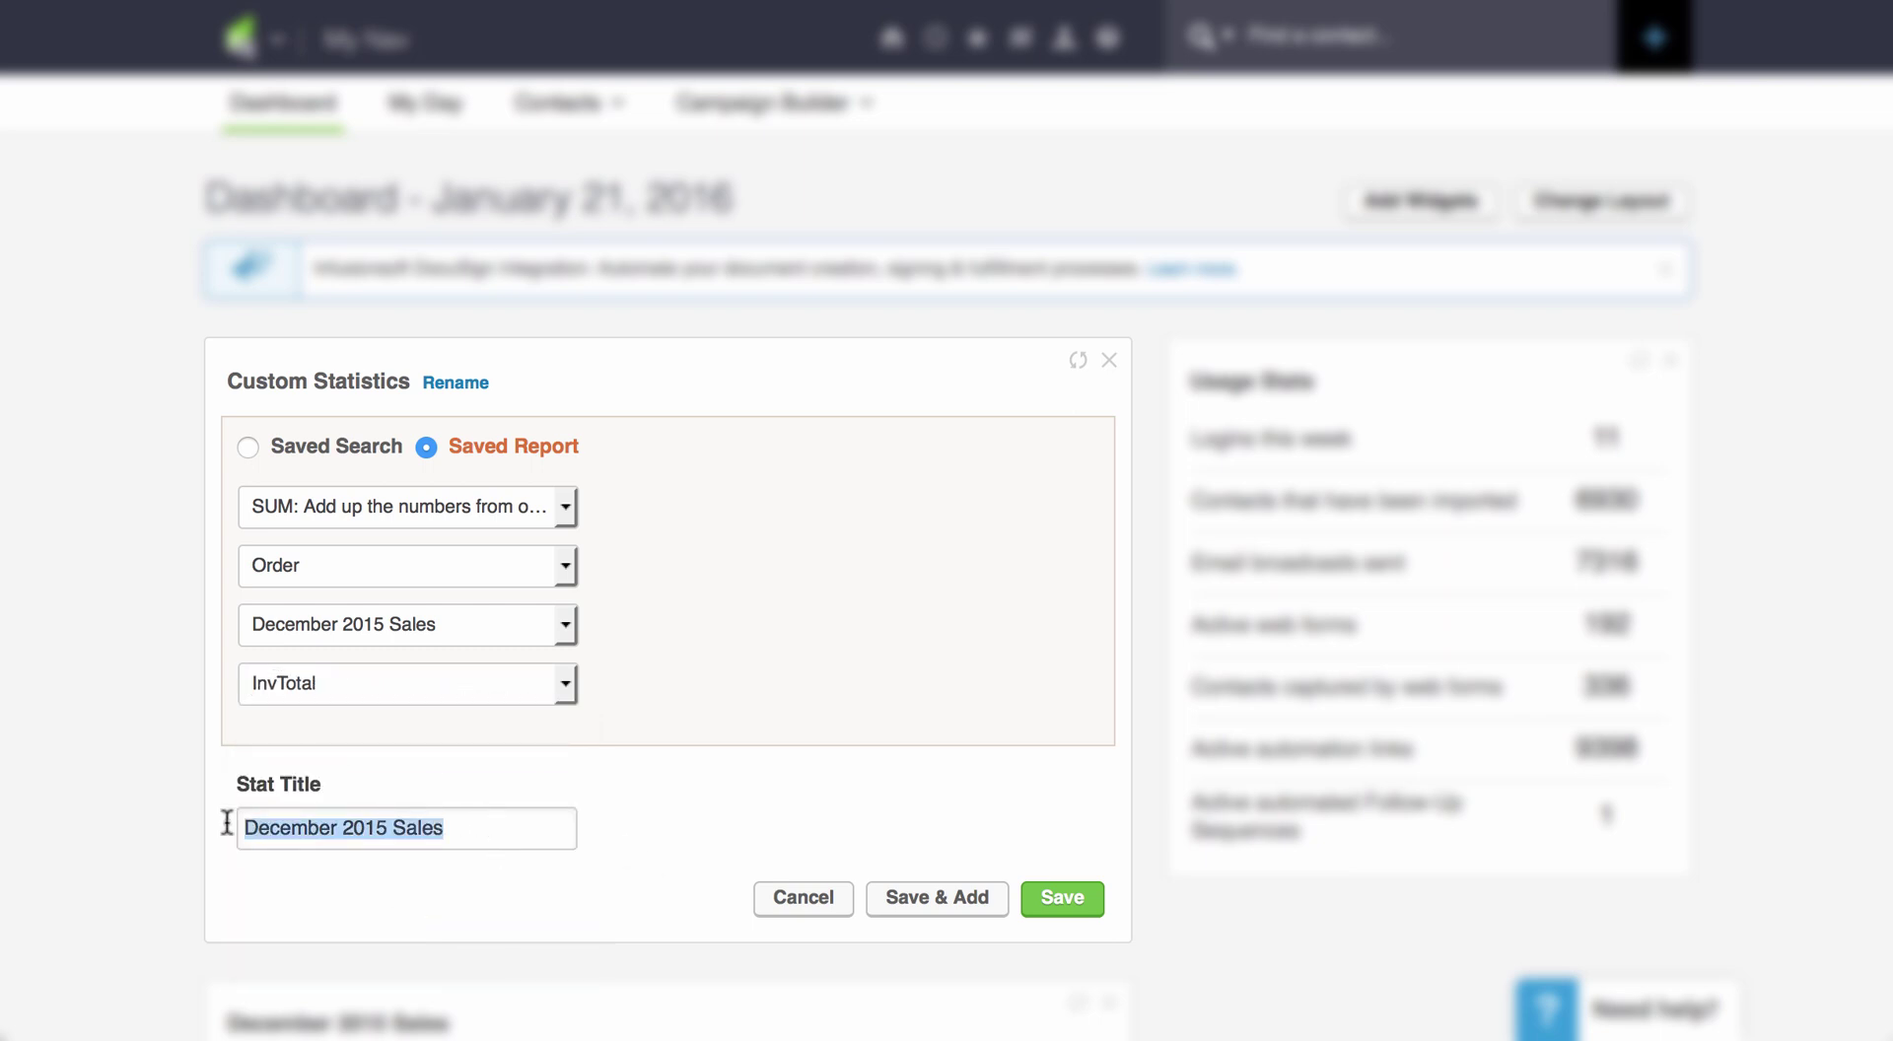
pyautogui.write('Inv')
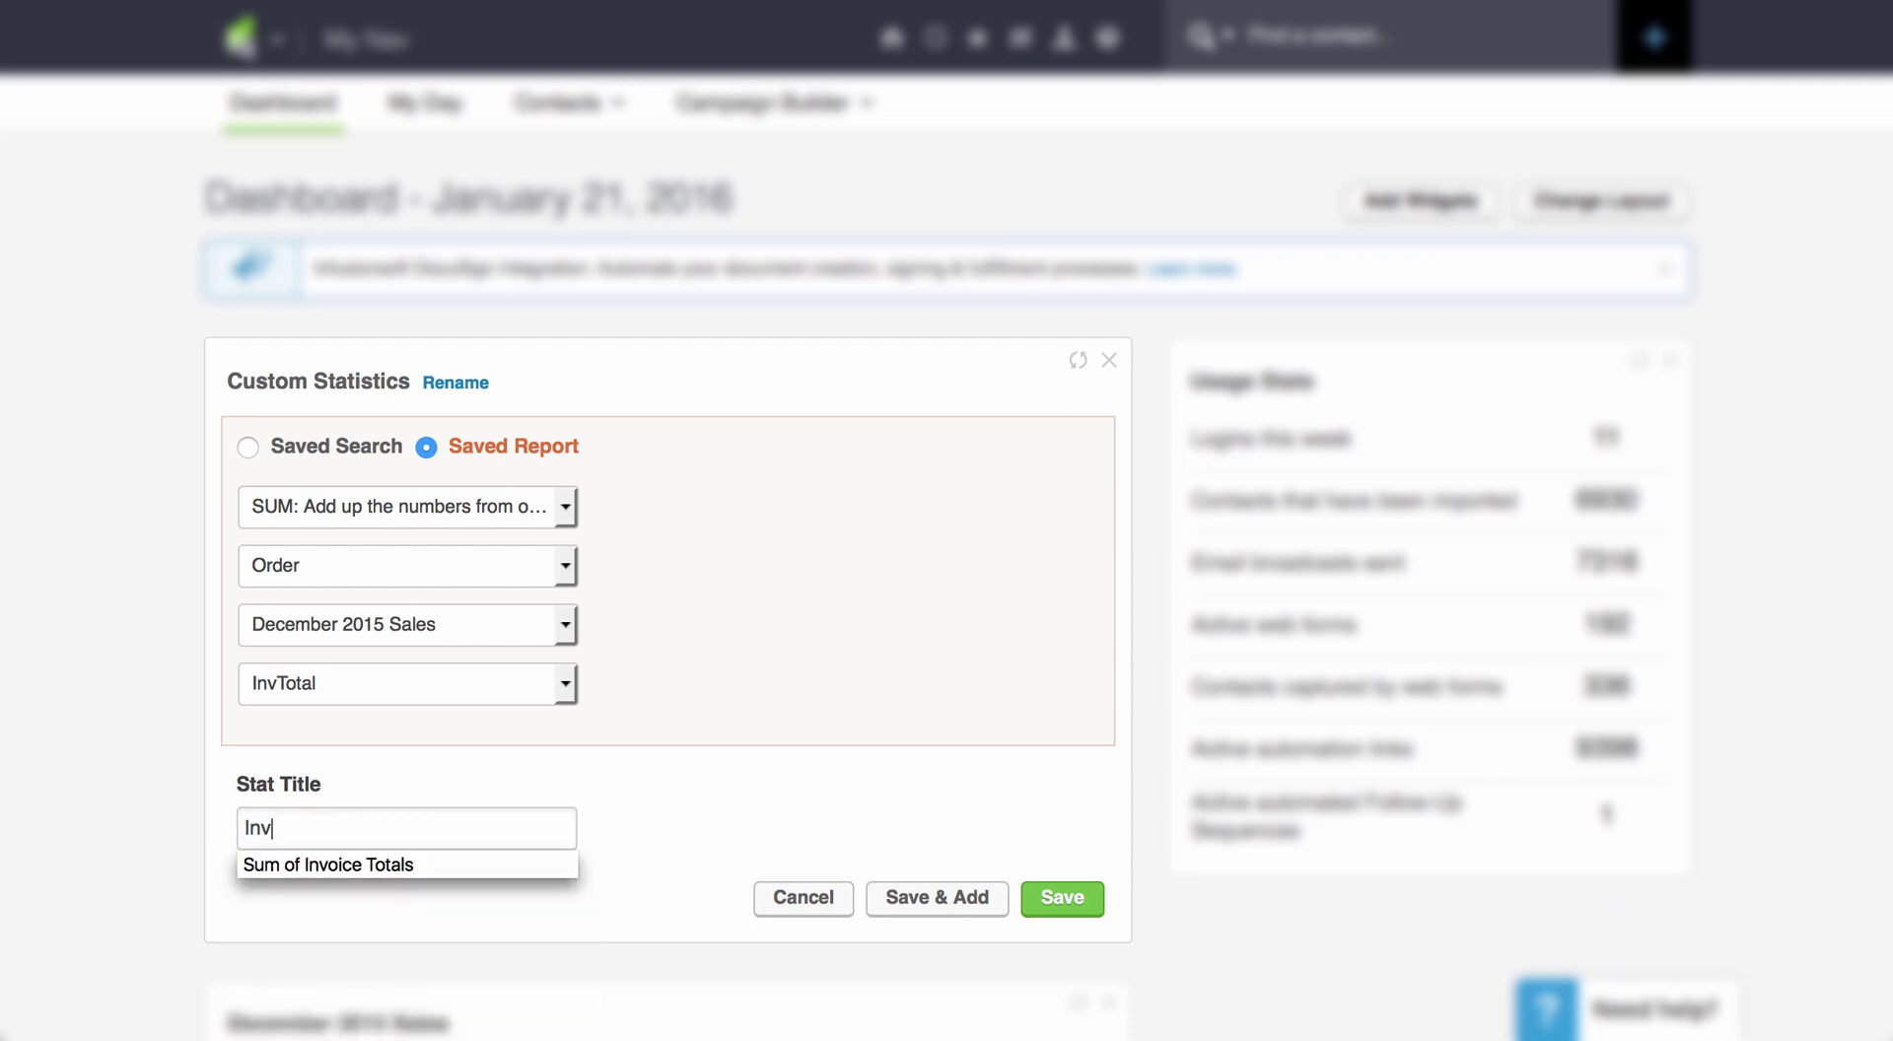
pyautogui.write('oice Totals')
pyautogui.click(627, 844)
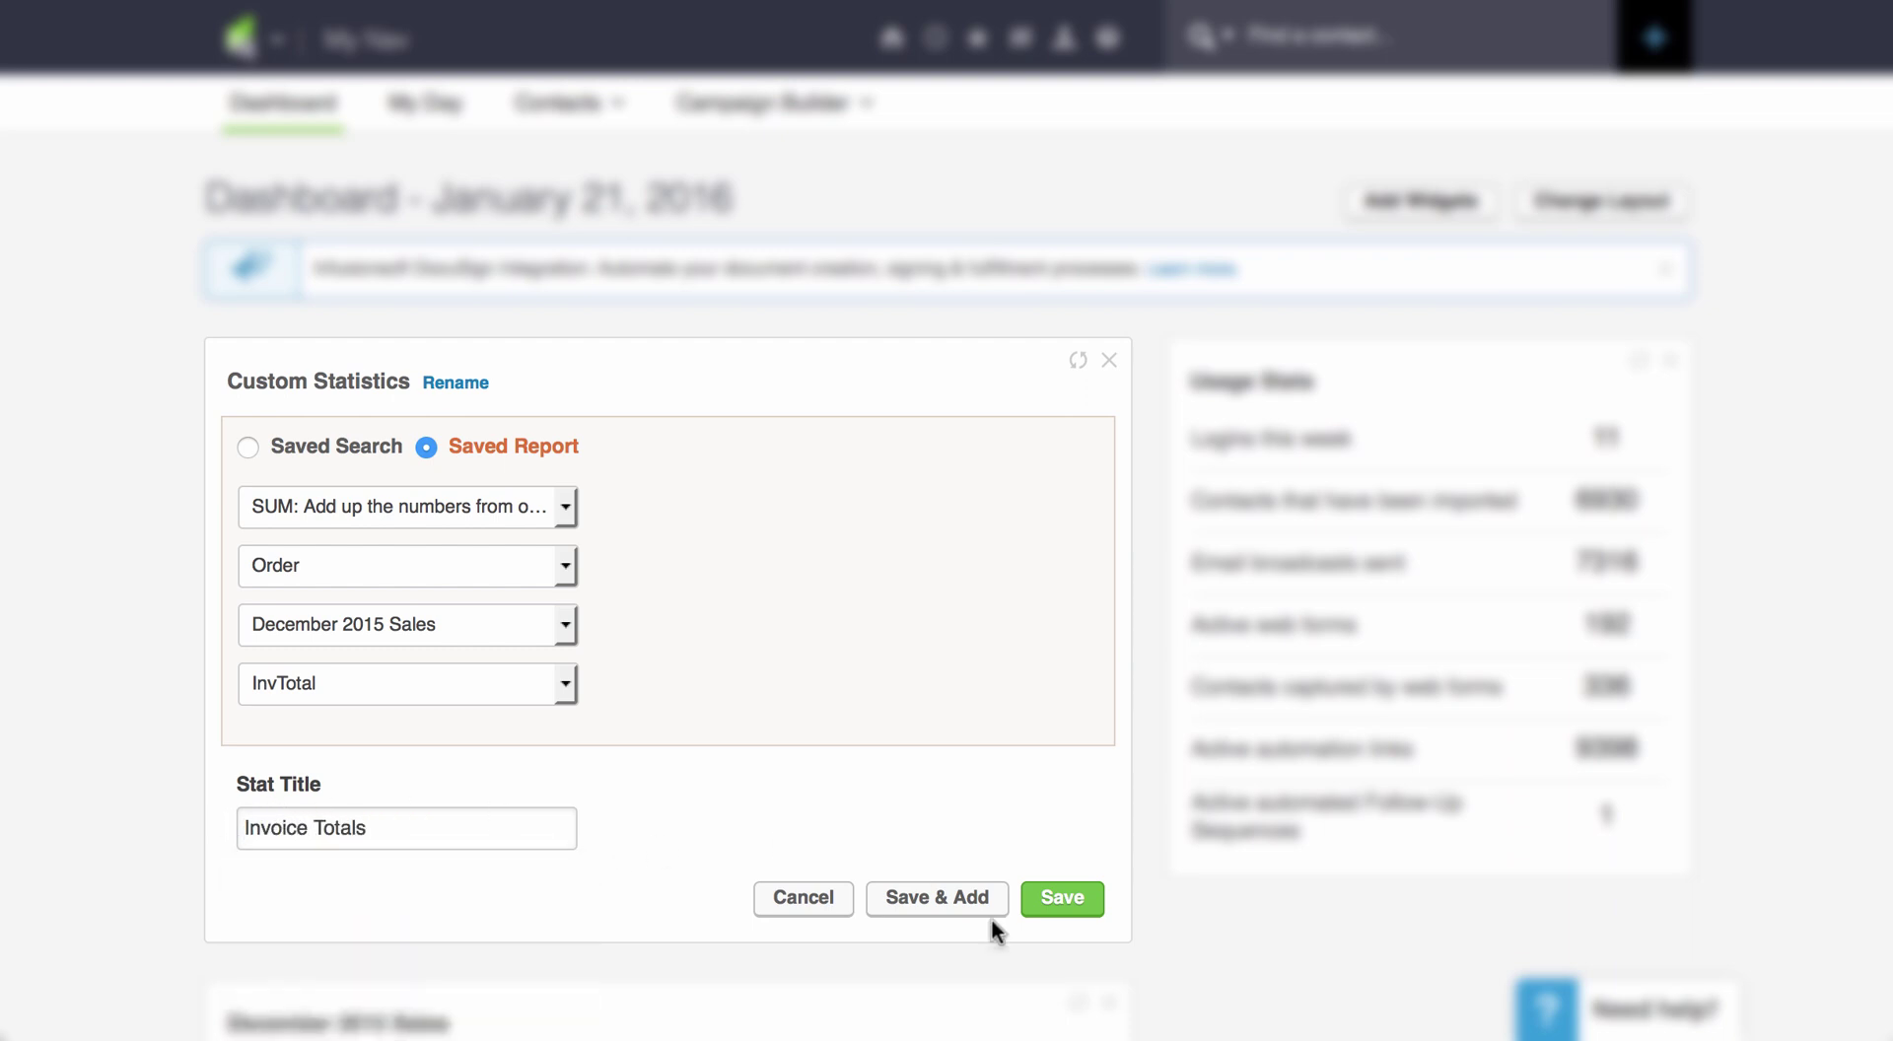
pyautogui.click(1055, 902)
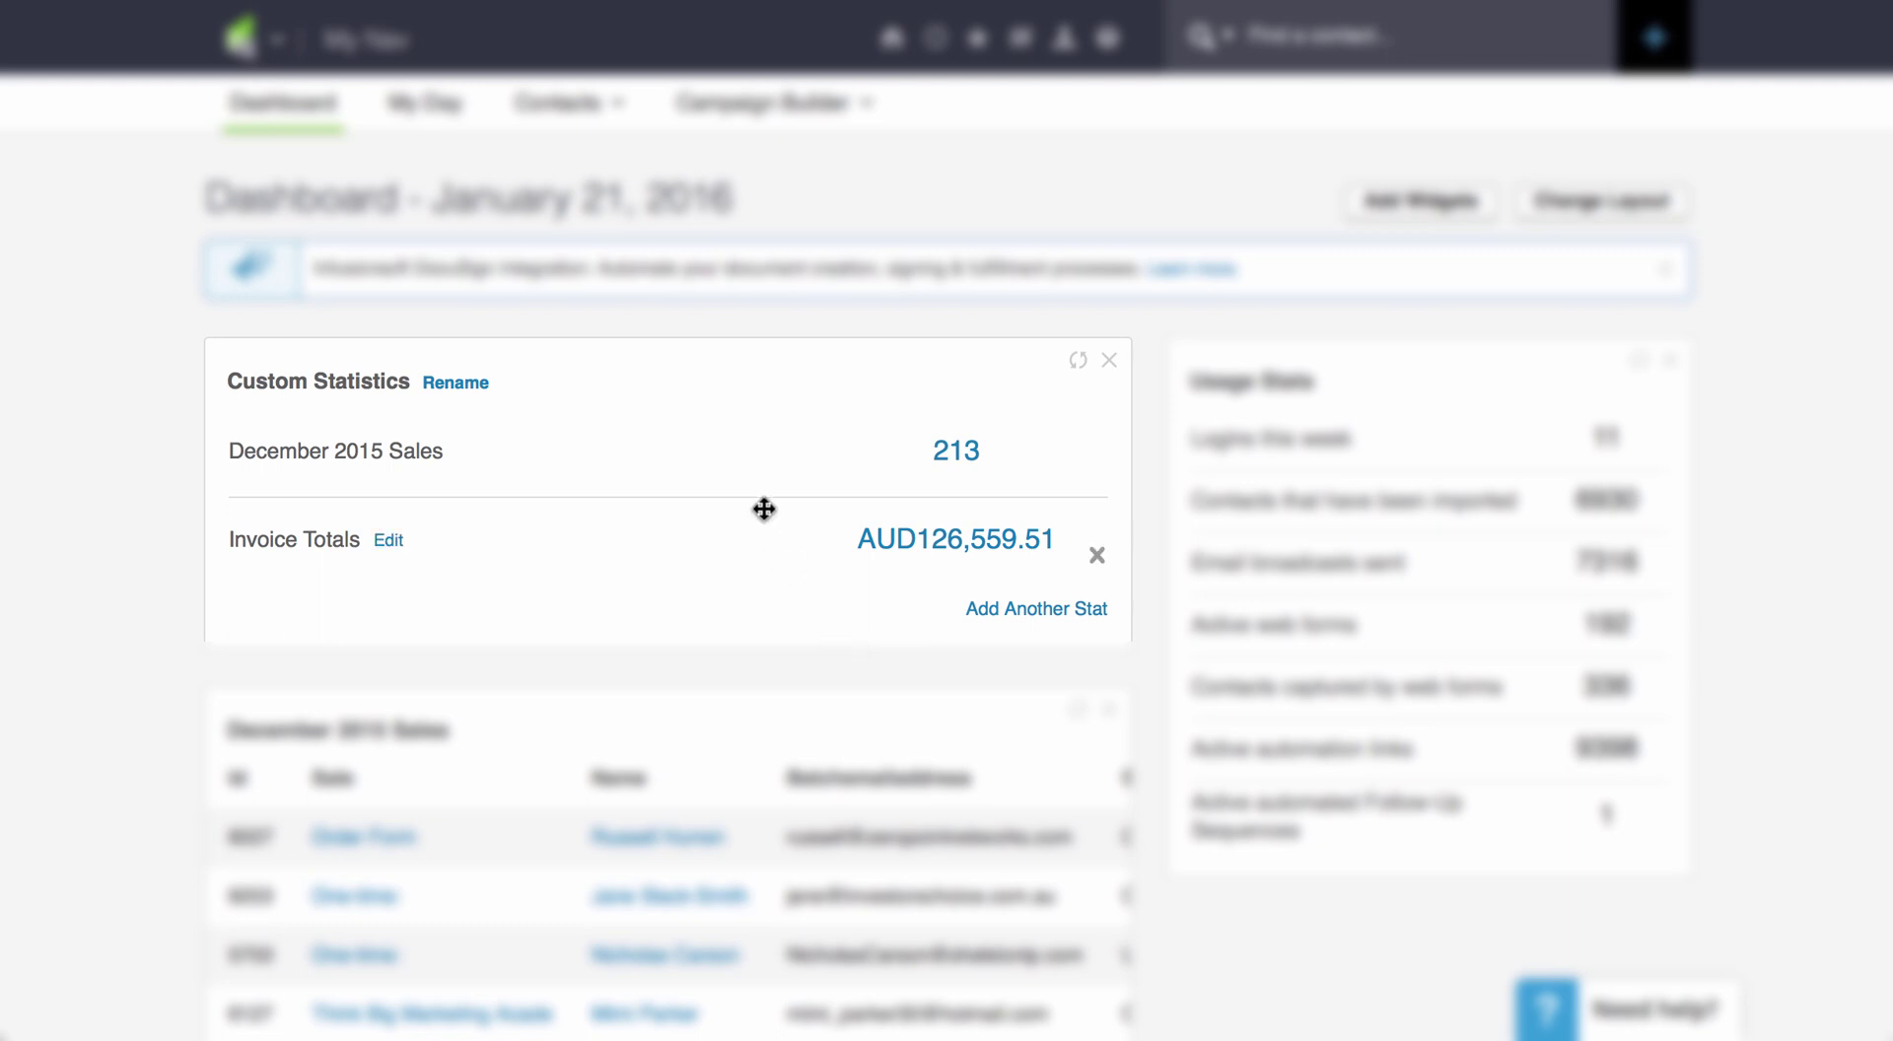
# - Check the widget: Invoice Totals AUD126,559.51 below December 2015 Sales at 213
pyautogui.moveTo(746, 465)
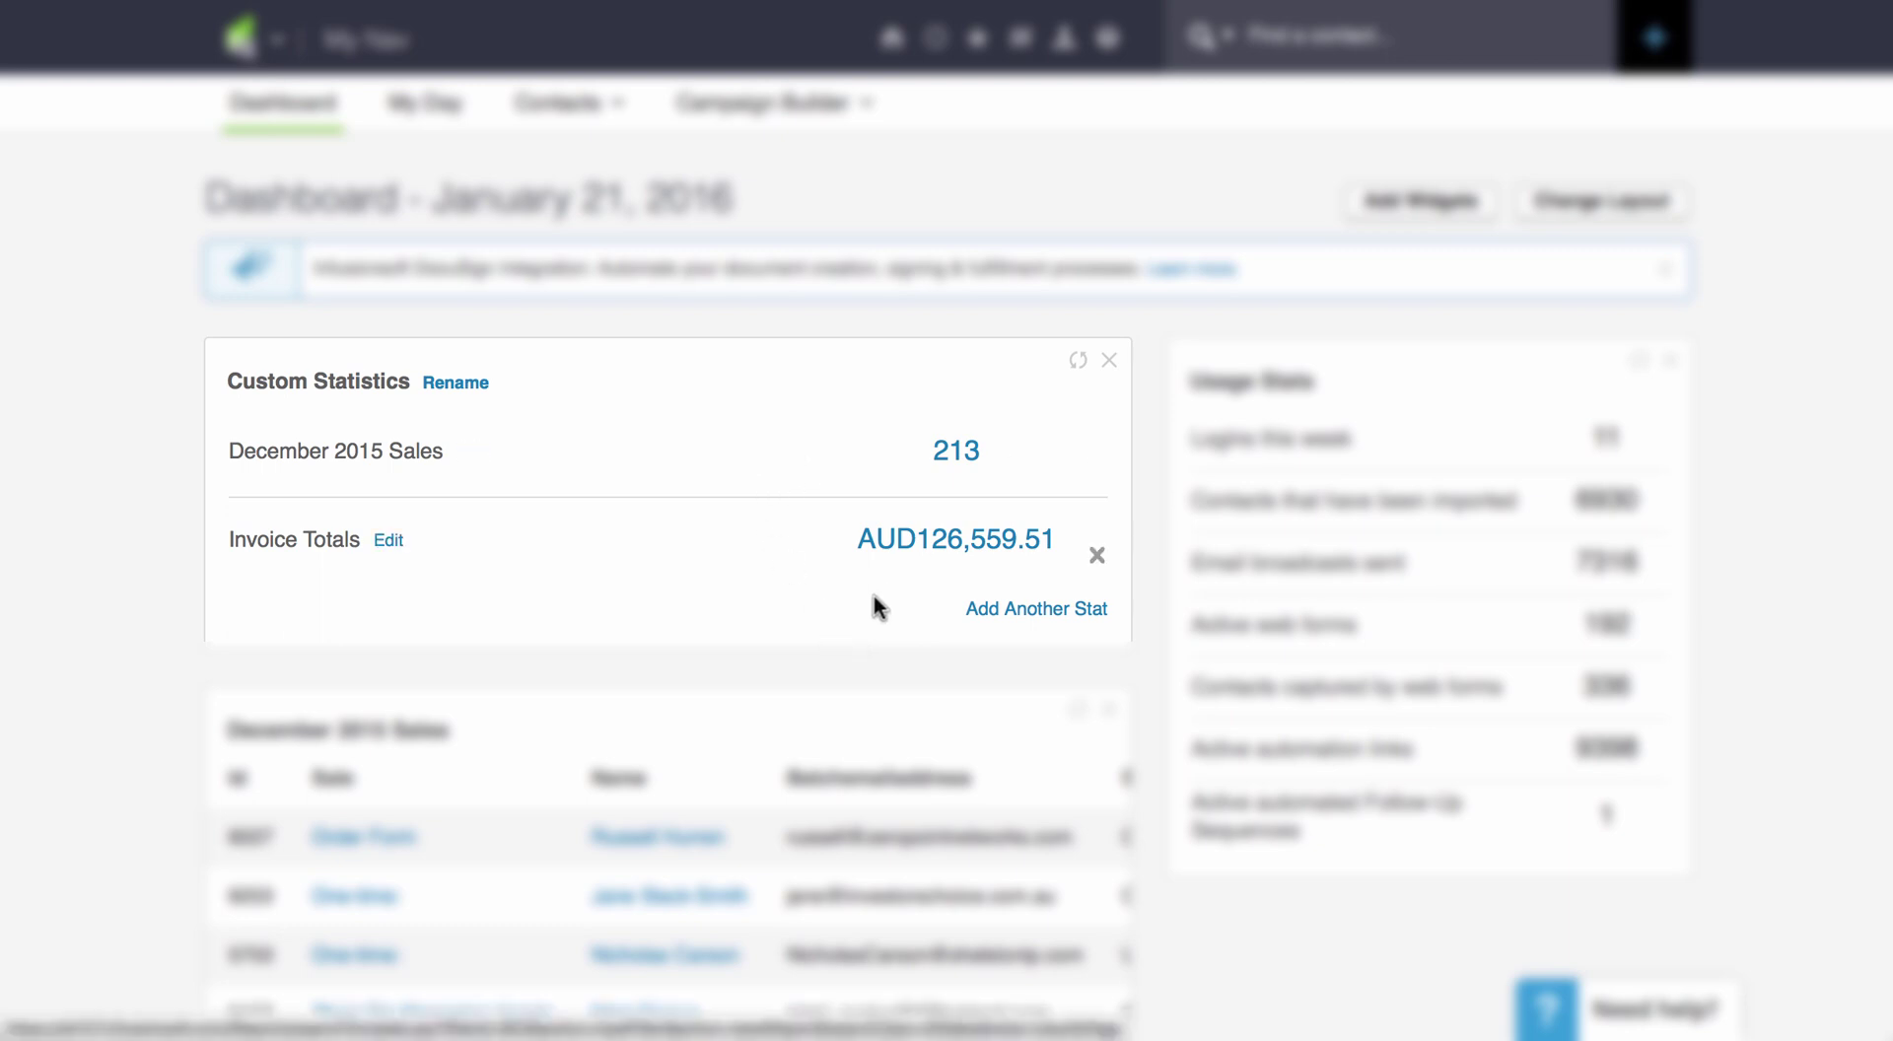
pyautogui.moveTo(952, 569)
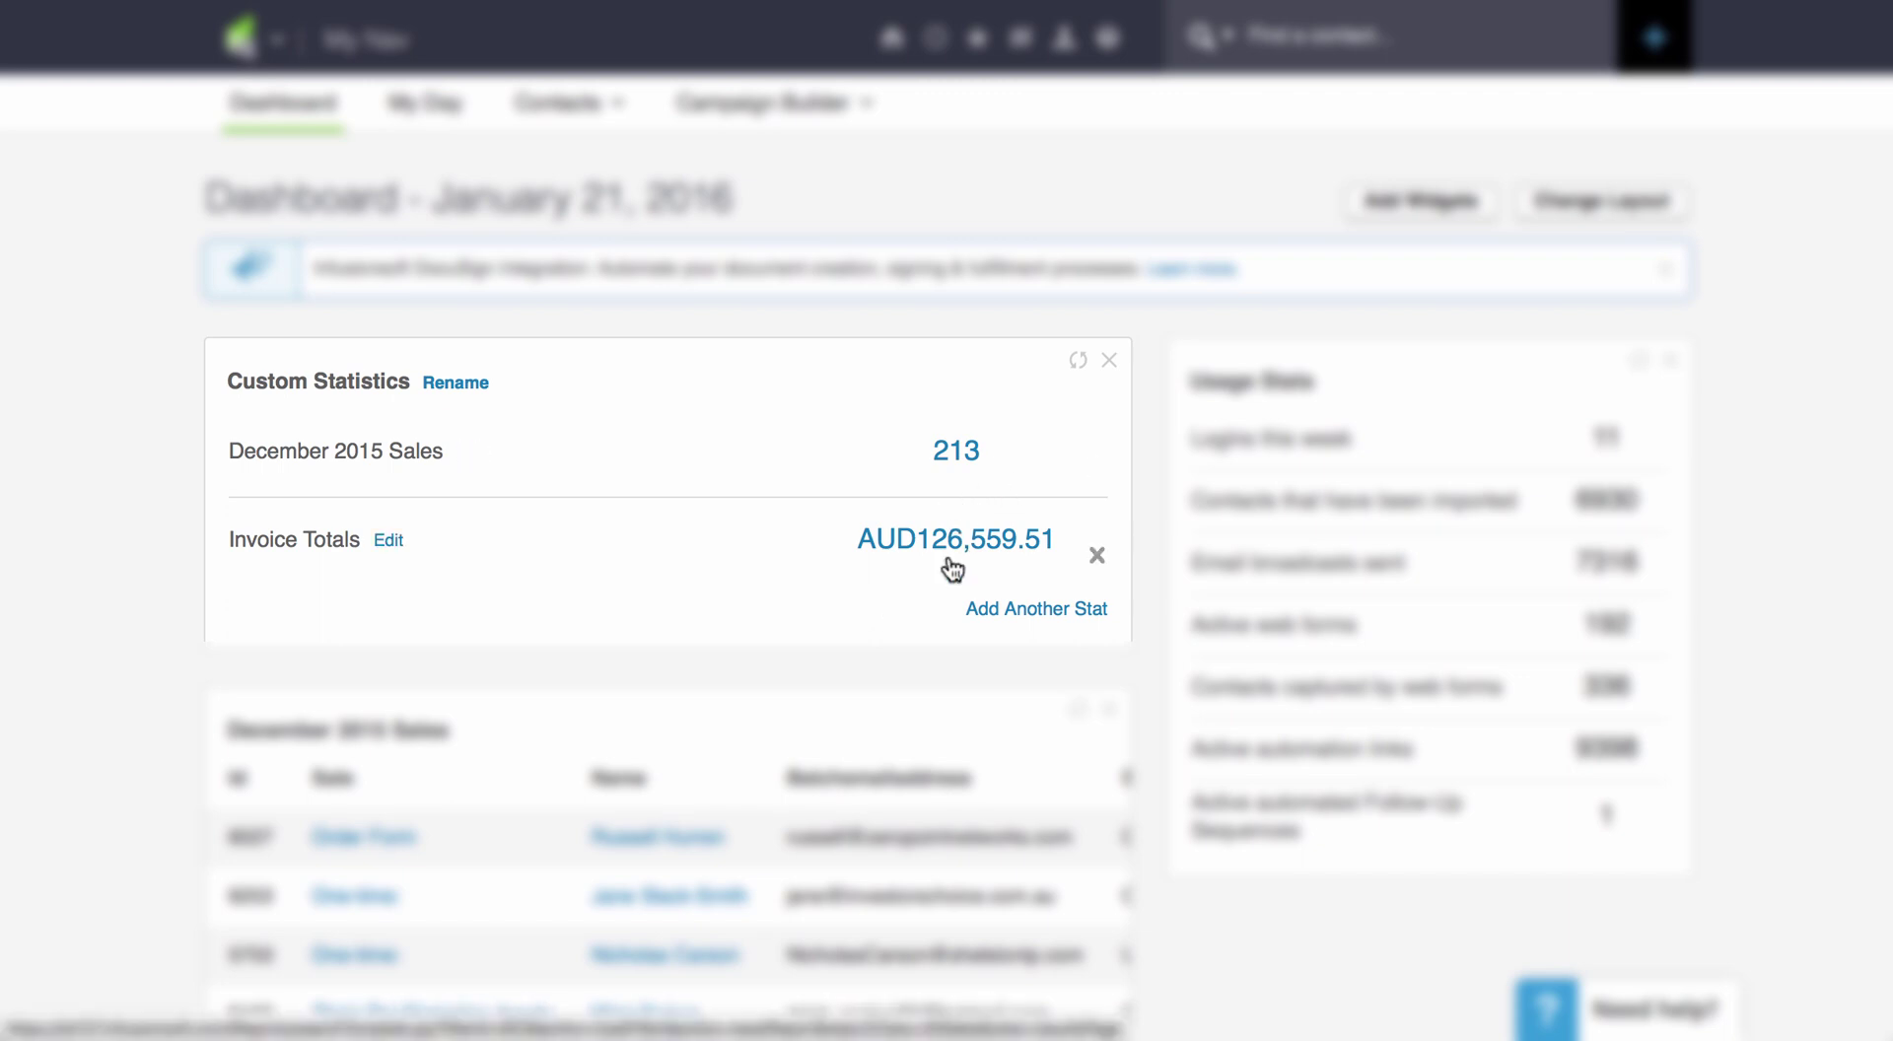